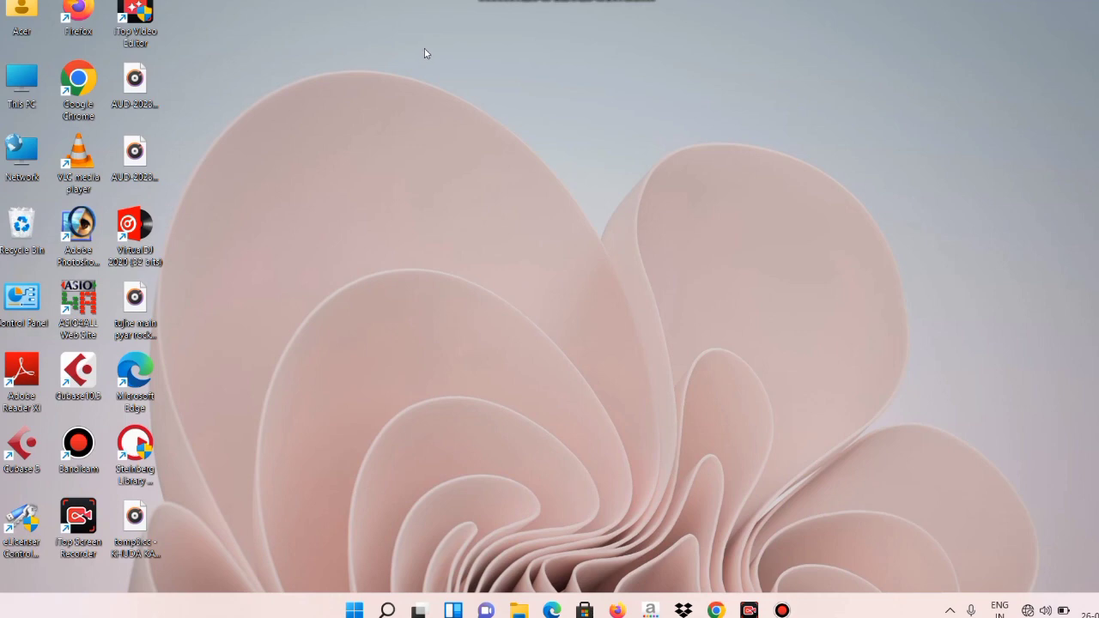
pyautogui.rightClick(447, 12)
pyautogui.click(468, 47)
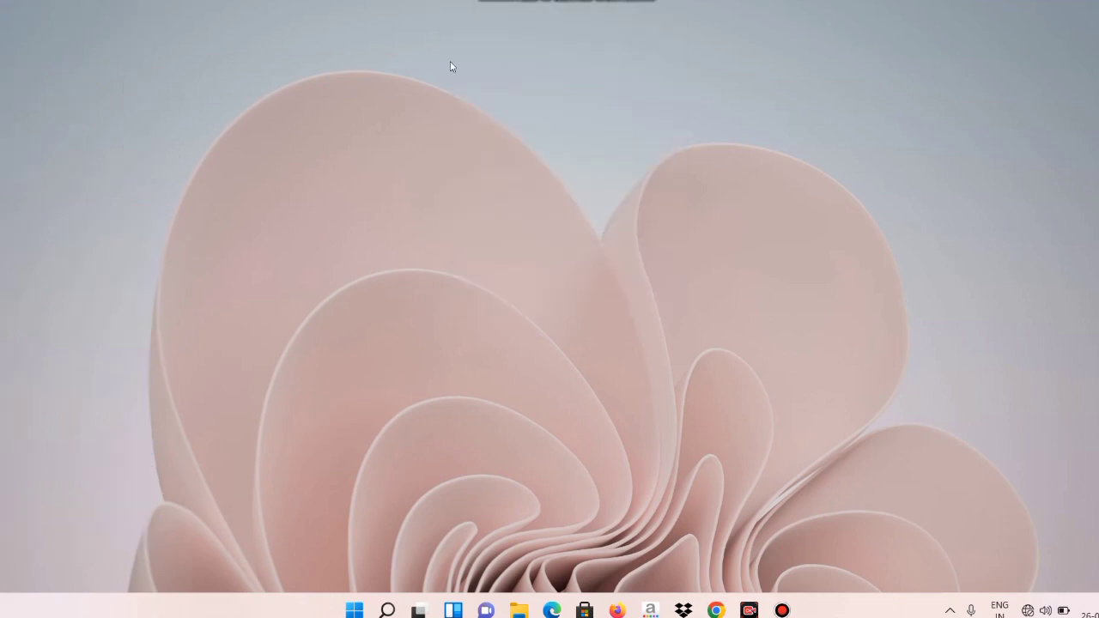
pyautogui.rightClick(425, 12)
pyautogui.click(455, 74)
pyautogui.rightClick(354, 51)
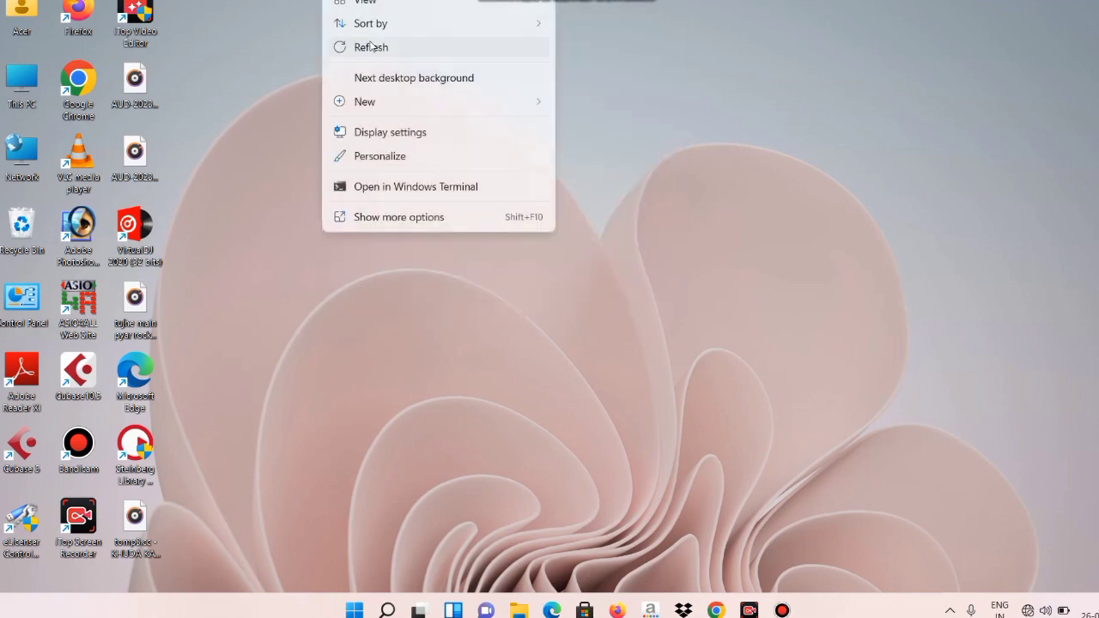
pyautogui.click(368, 44)
pyautogui.rightClick(421, 10)
pyautogui.click(464, 48)
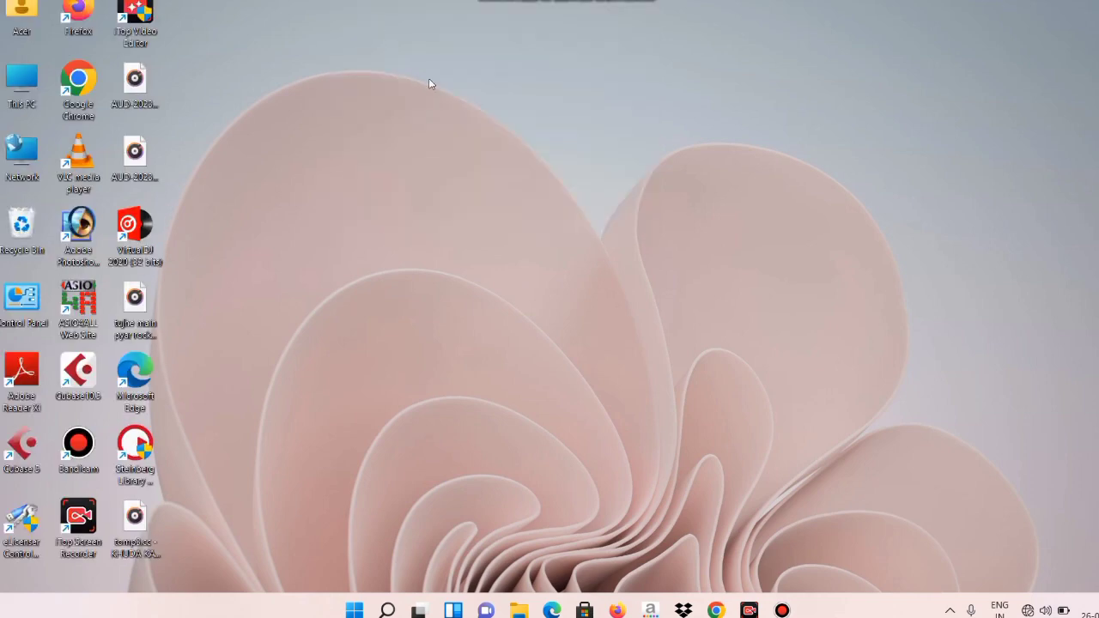
pyautogui.rightClick(402, 10)
pyautogui.click(441, 56)
# Launch Cubase 5 and create a new project in the default location
pyautogui.doubleClick(23, 444)
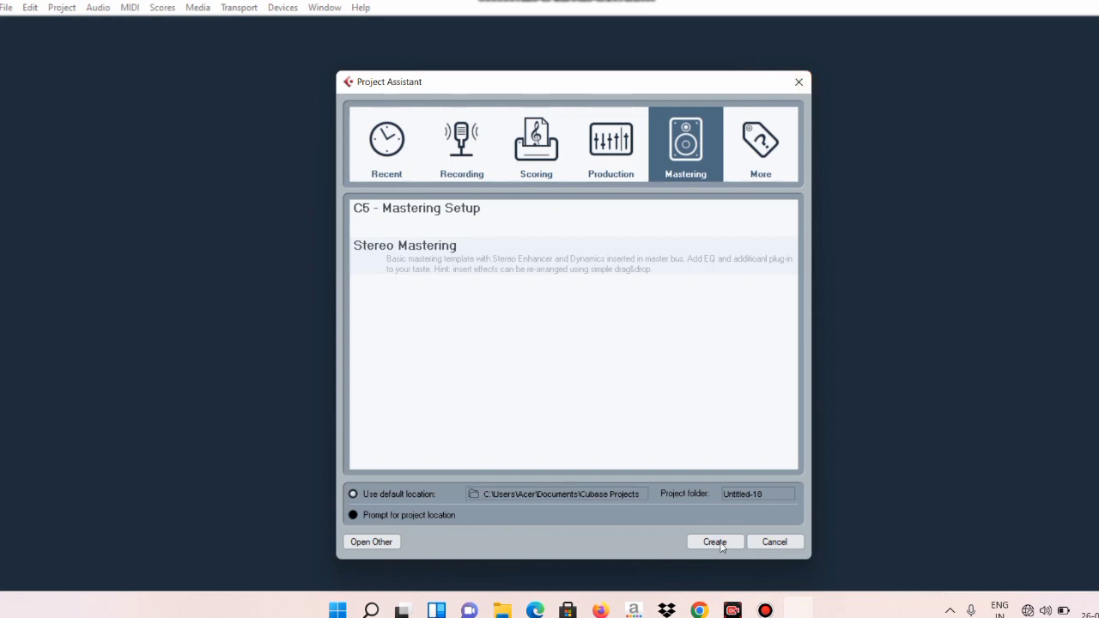
pyautogui.click(715, 542)
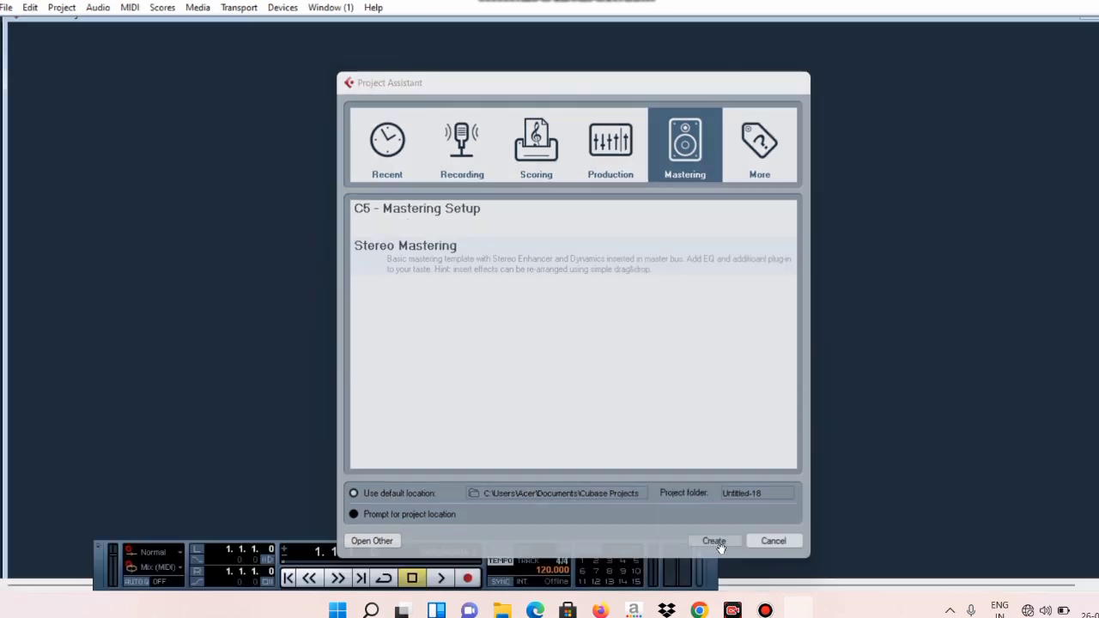
# Add one mono audio track to the project and enlarge its track height
pyautogui.rightClick(207, 93)
pyautogui.click(249, 104)
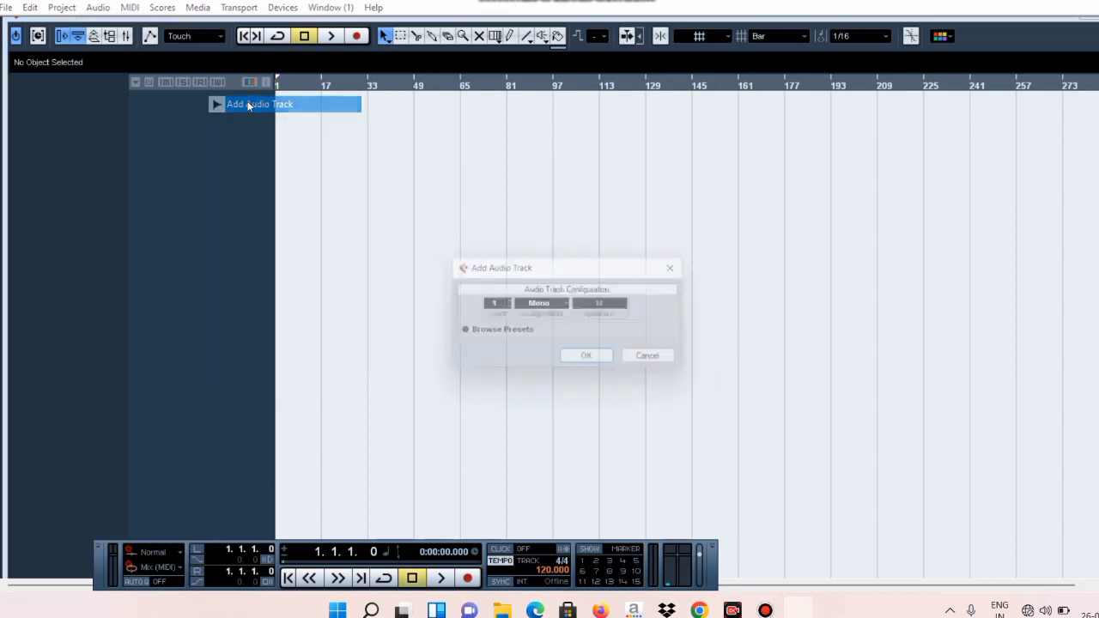
pyautogui.click(592, 364)
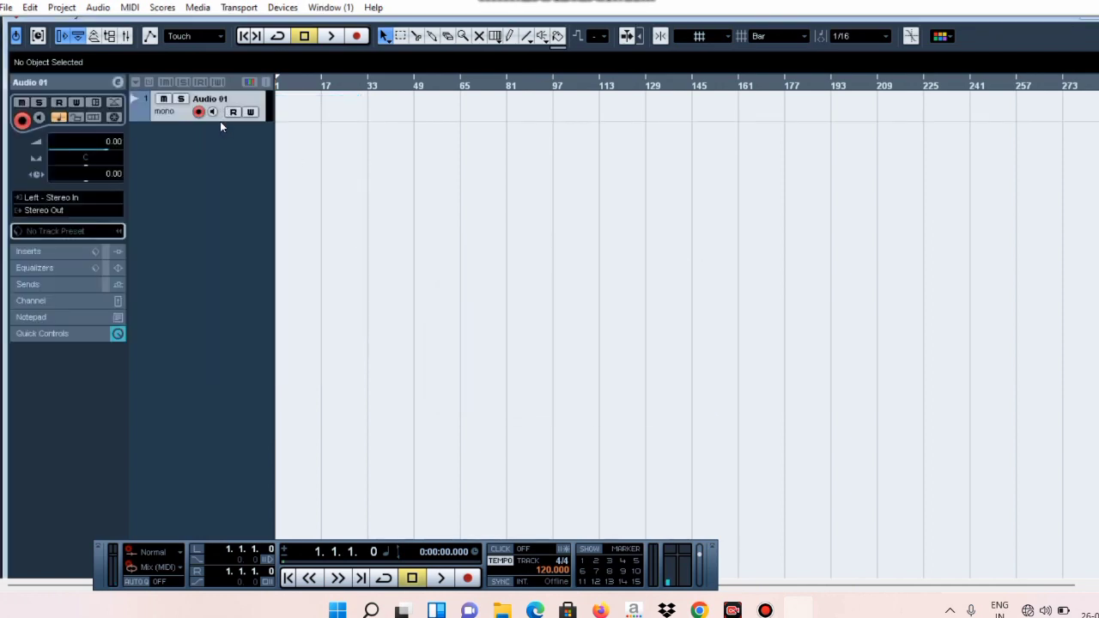
pyautogui.moveTo(221, 121); pyautogui.dragTo(221, 176)
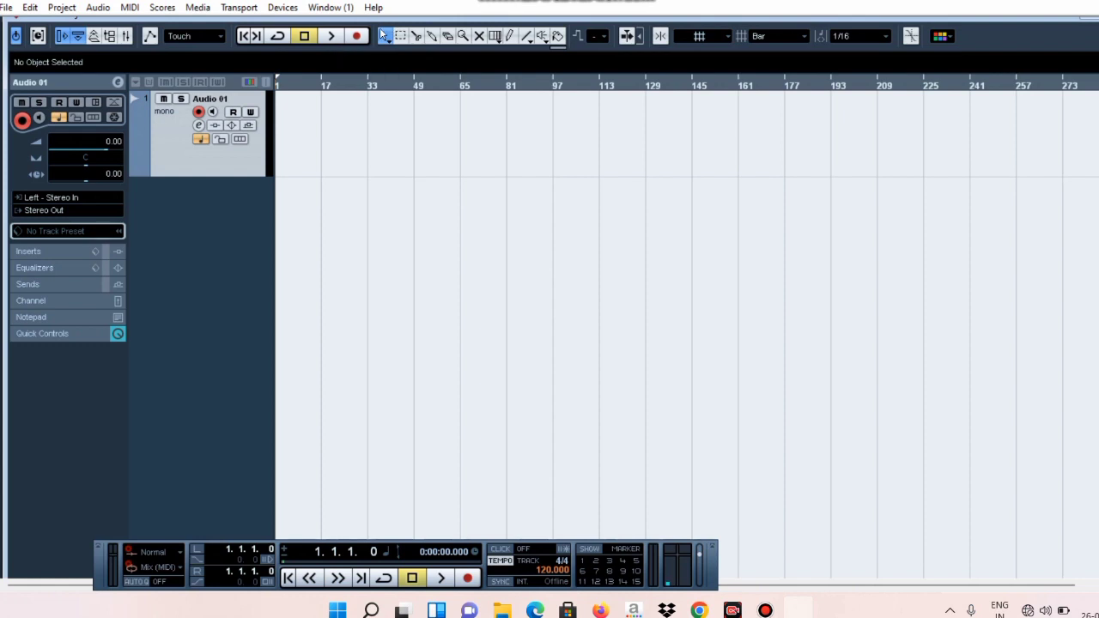
# Record an audio take about 1 minute 5 seconds long on the Audio 01 track from the project start
pyautogui.click(357, 37)
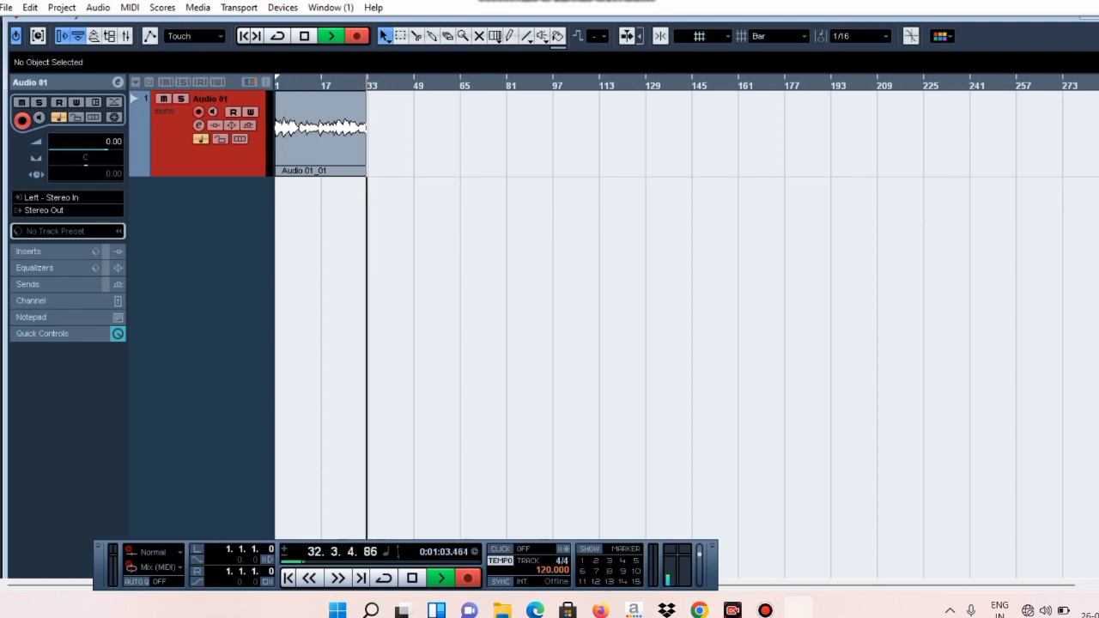
pyautogui.click(304, 36)
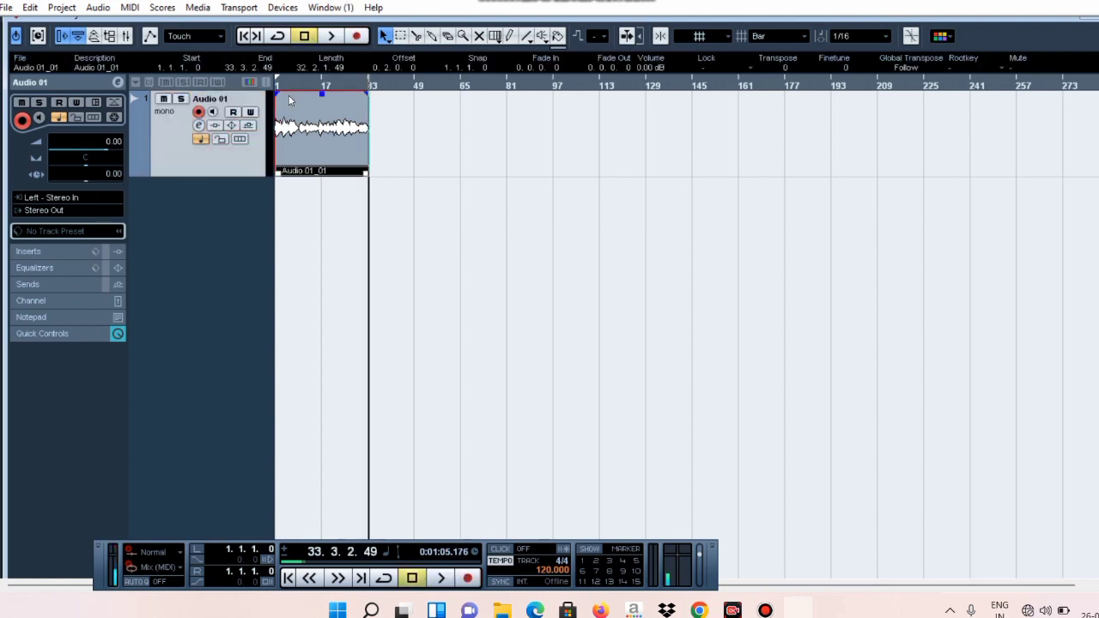
# Play back the recorded take from the start, skipping ahead to about bar 16 and bar 20, and stop playback
pyautogui.moveTo(285, 84); pyautogui.dragTo(225, 144)
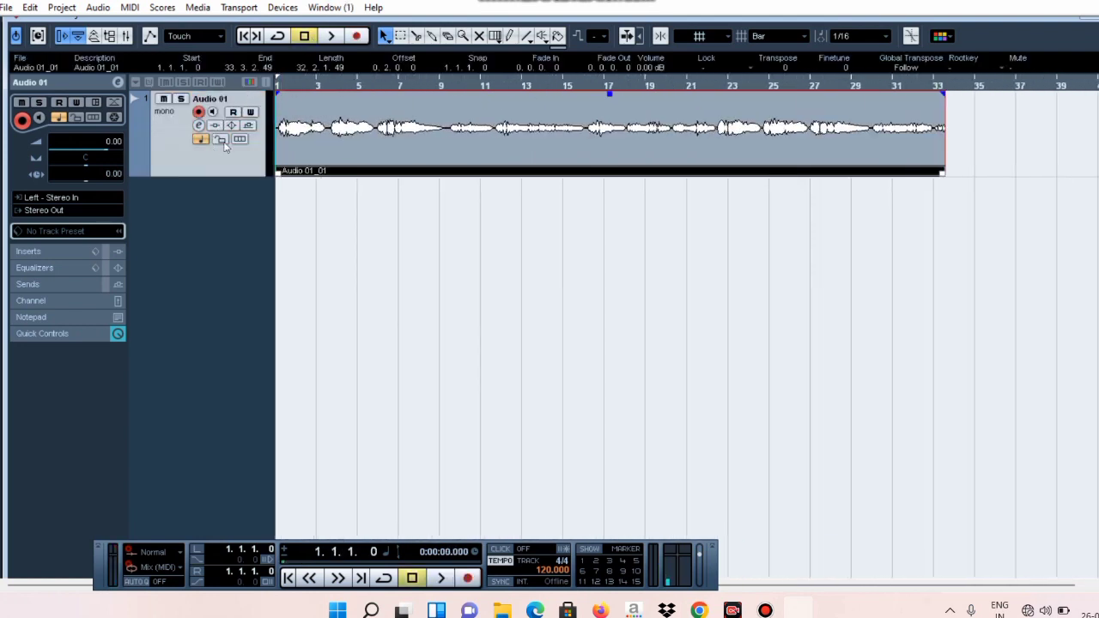
pyautogui.click(332, 39)
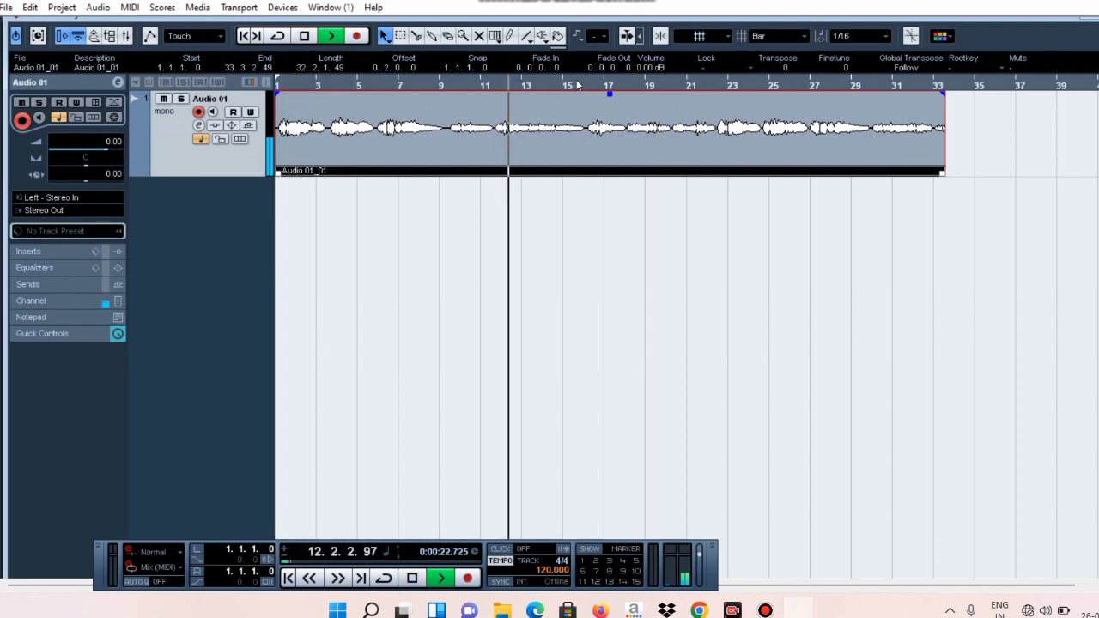
pyautogui.click(580, 86)
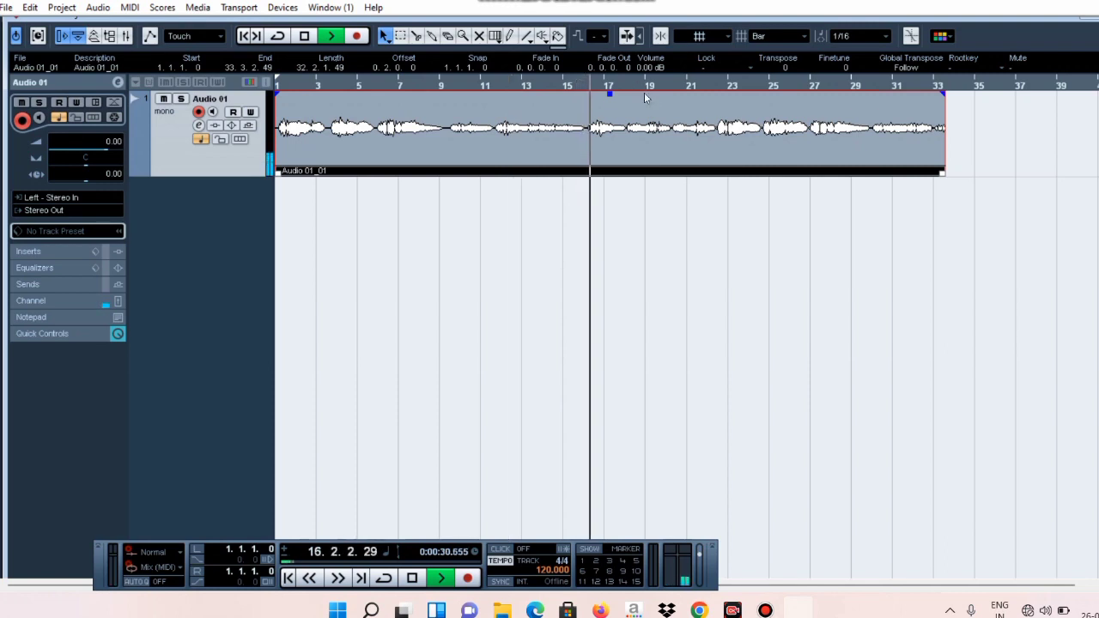
pyautogui.click(672, 84)
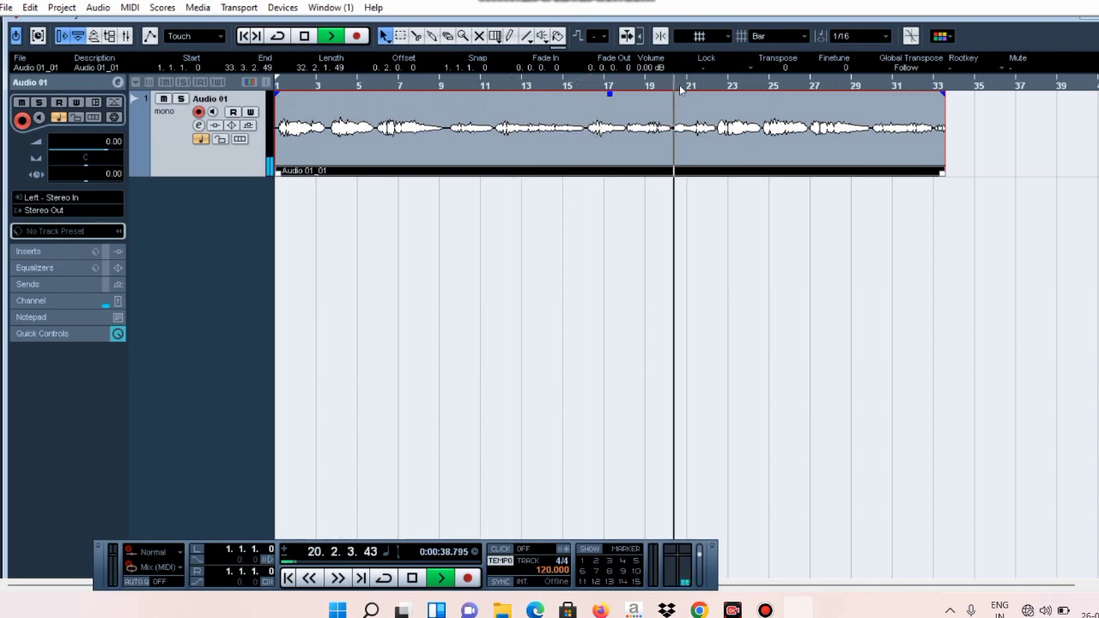
pyautogui.click(304, 35)
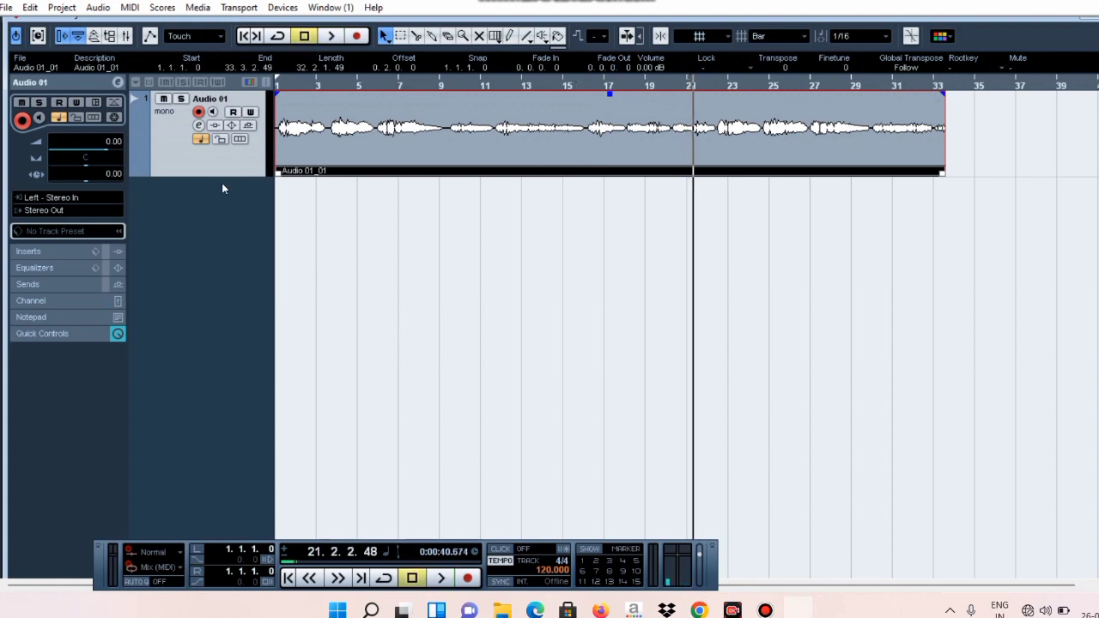
# Enlarge the Audio 01 track and apply the Synth Pad EQ preset in its channel settings
pyautogui.moveTo(213, 177); pyautogui.dragTo(220, 221)
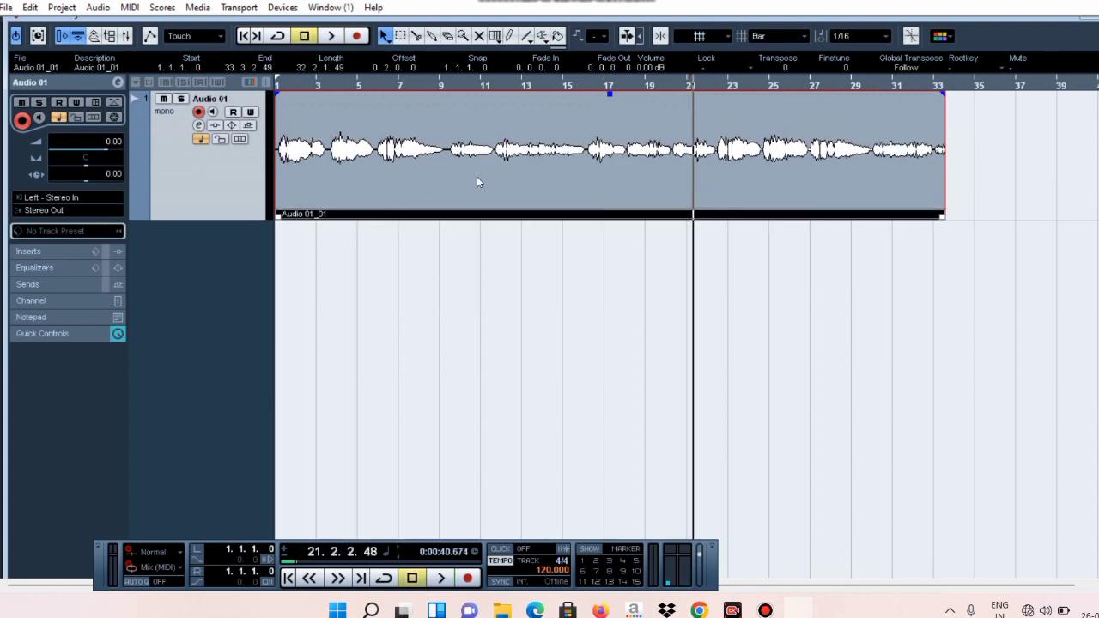
pyautogui.click(198, 125)
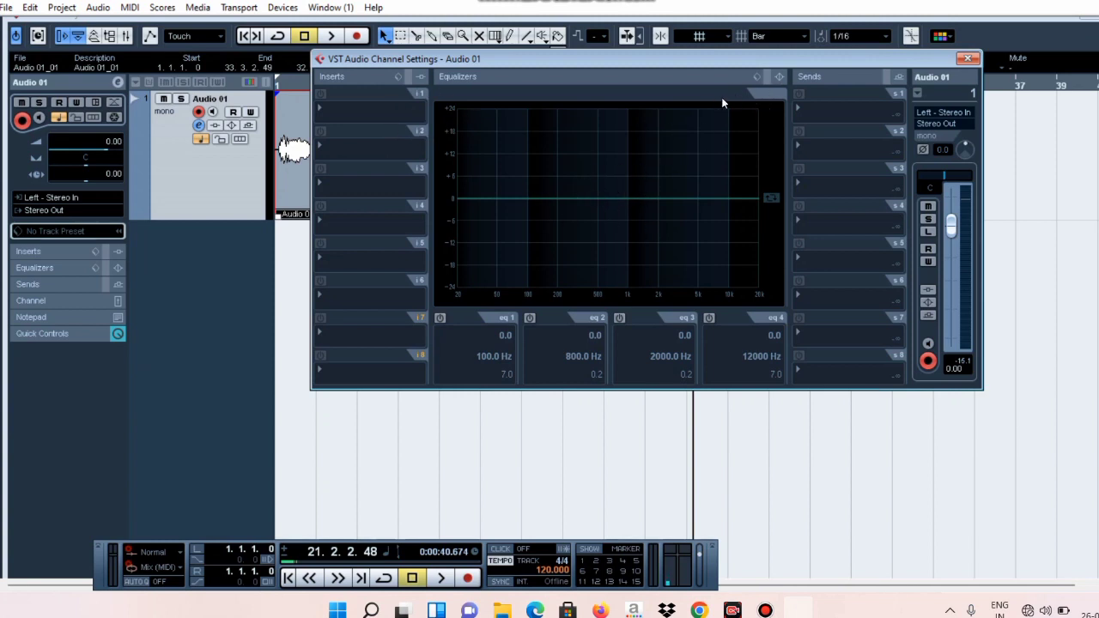
pyautogui.click(755, 78)
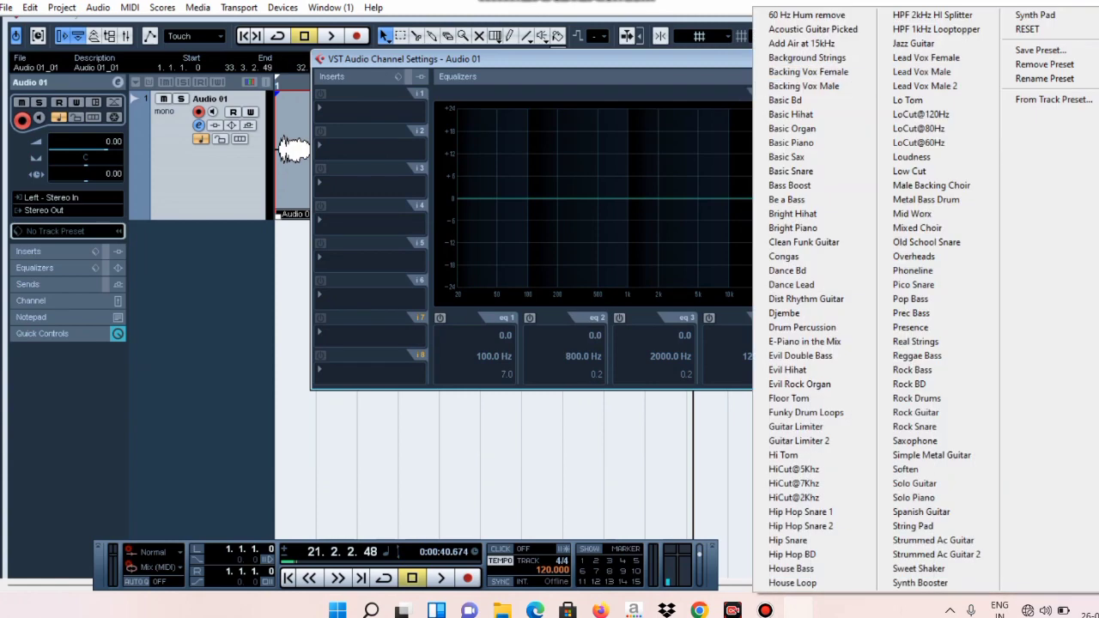
pyautogui.click(1043, 16)
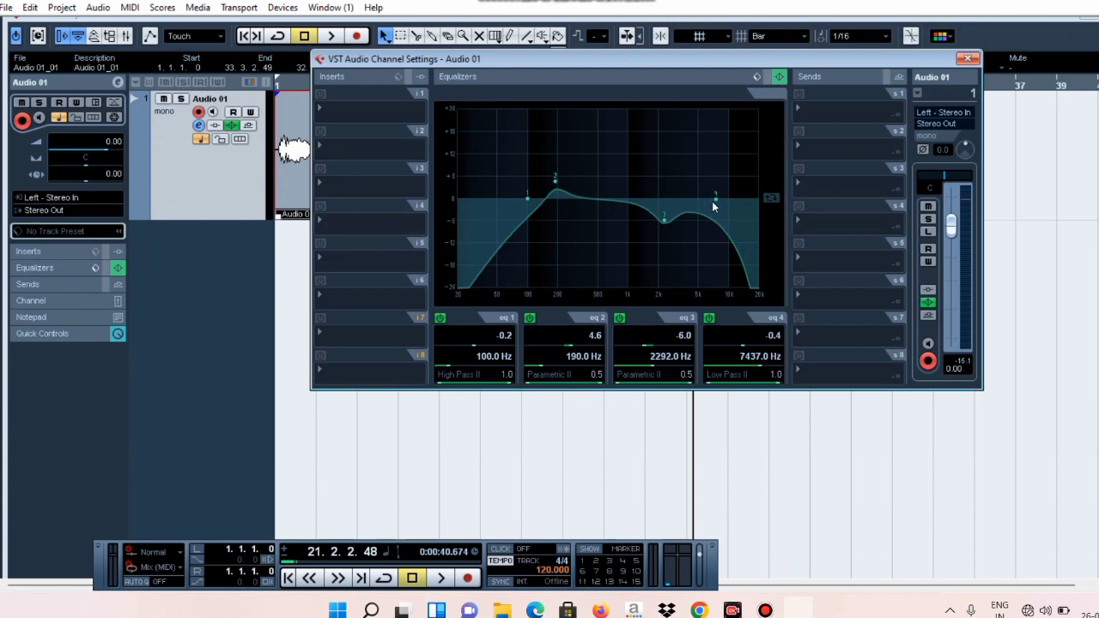
# Shape the EQ with band 1 at 66 Hz/-2.2, band 2 at 643 Hz/2.8, band 3 at 2799 Hz/2.6, and band 4 switched off
pyautogui.moveTo(715, 199); pyautogui.dragTo(757, 95)
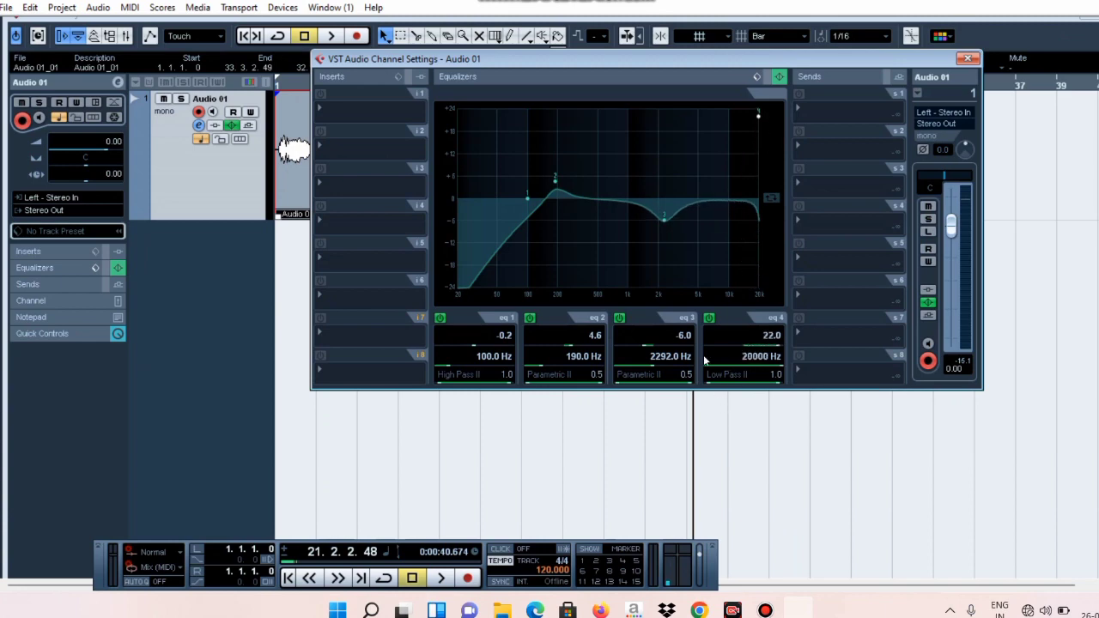
pyautogui.click(711, 320)
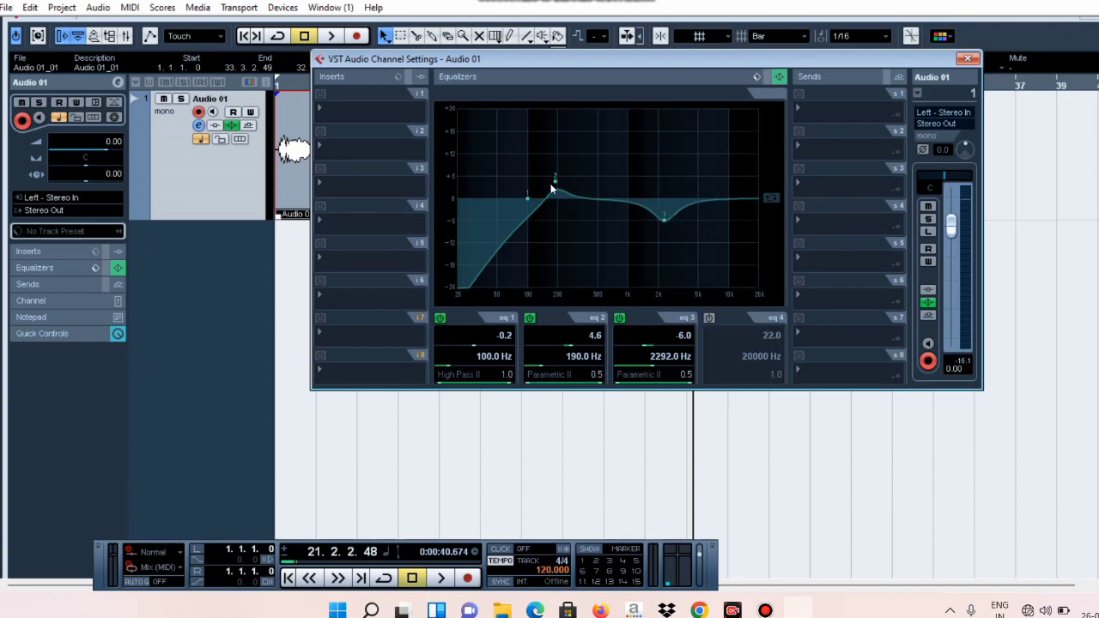
pyautogui.moveTo(554, 186); pyautogui.dragTo(605, 192)
pyautogui.moveTo(661, 222); pyautogui.dragTo(673, 188)
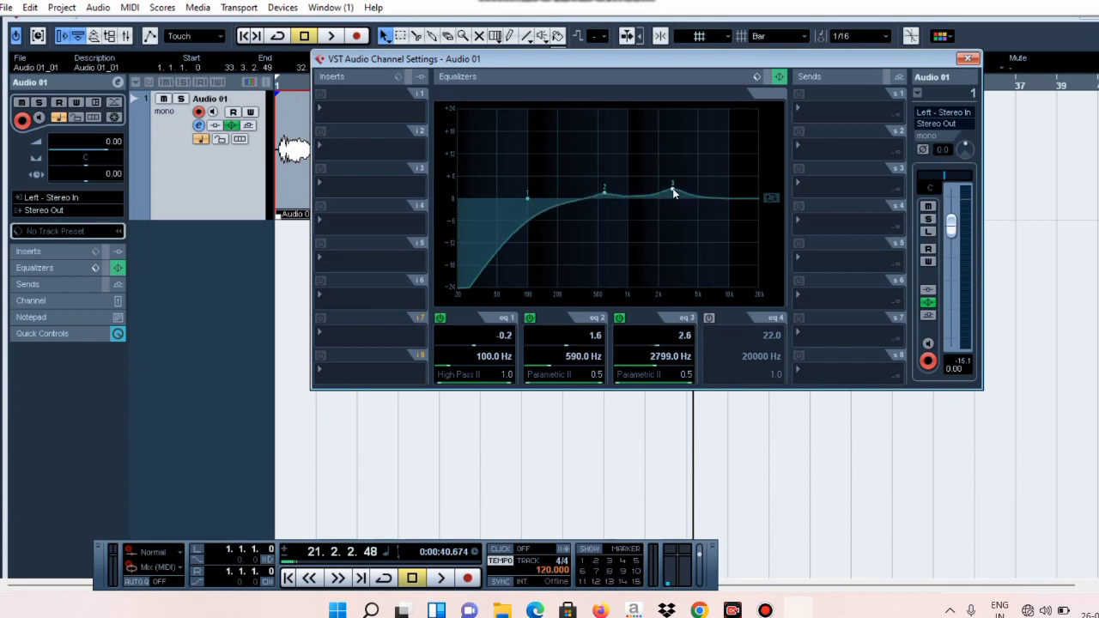
pyautogui.moveTo(604, 197); pyautogui.dragTo(607, 188)
pyautogui.moveTo(527, 198)
pyautogui.mouseDown()
pyautogui.moveTo(505, 225)
pyautogui.moveTo(510, 211)
pyautogui.mouseUp()
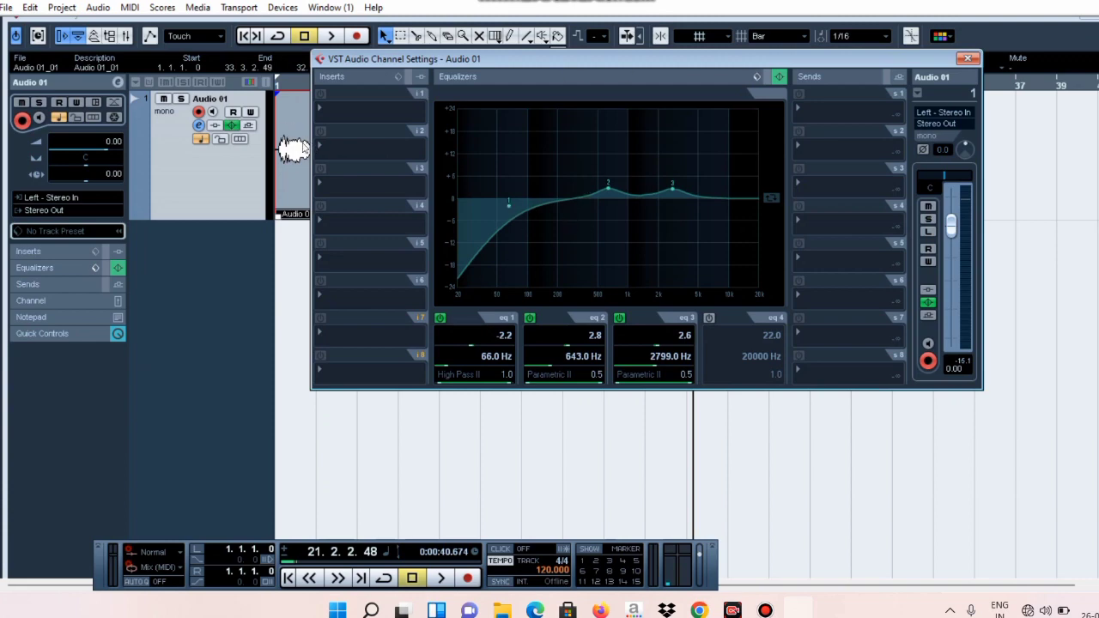
# Load TAL-Reverb-4 into insert slot 4 of Audio 01 and close the channel settings
pyautogui.click(360, 226)
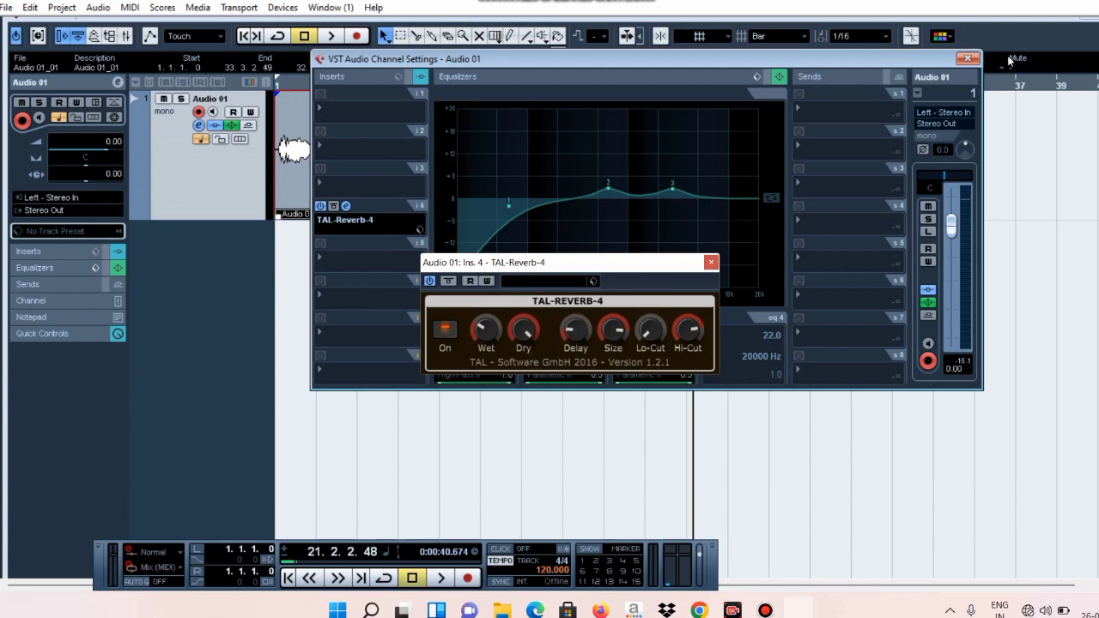
pyautogui.click(968, 59)
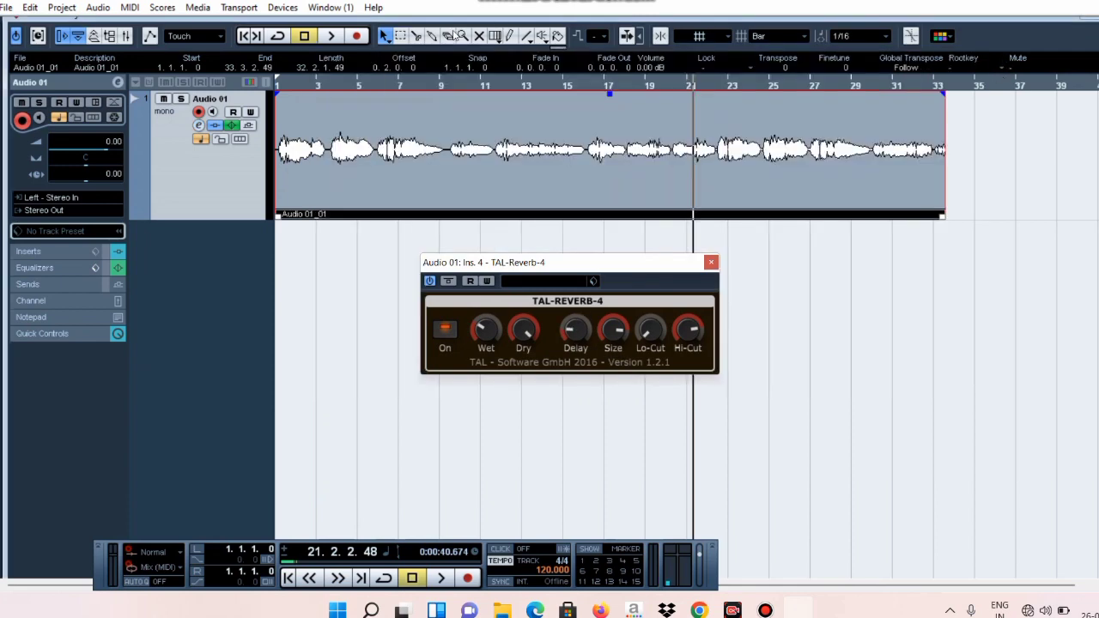
# Listen to the take with the reverb applied, close the reverb window, and stop playback
pyautogui.click(329, 39)
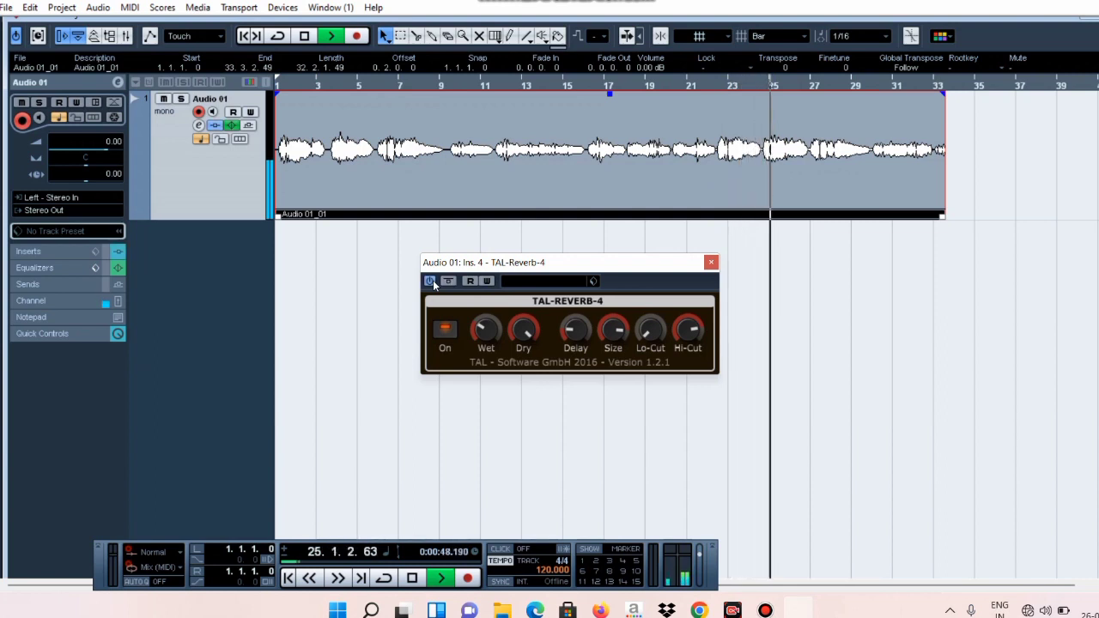
pyautogui.click(710, 264)
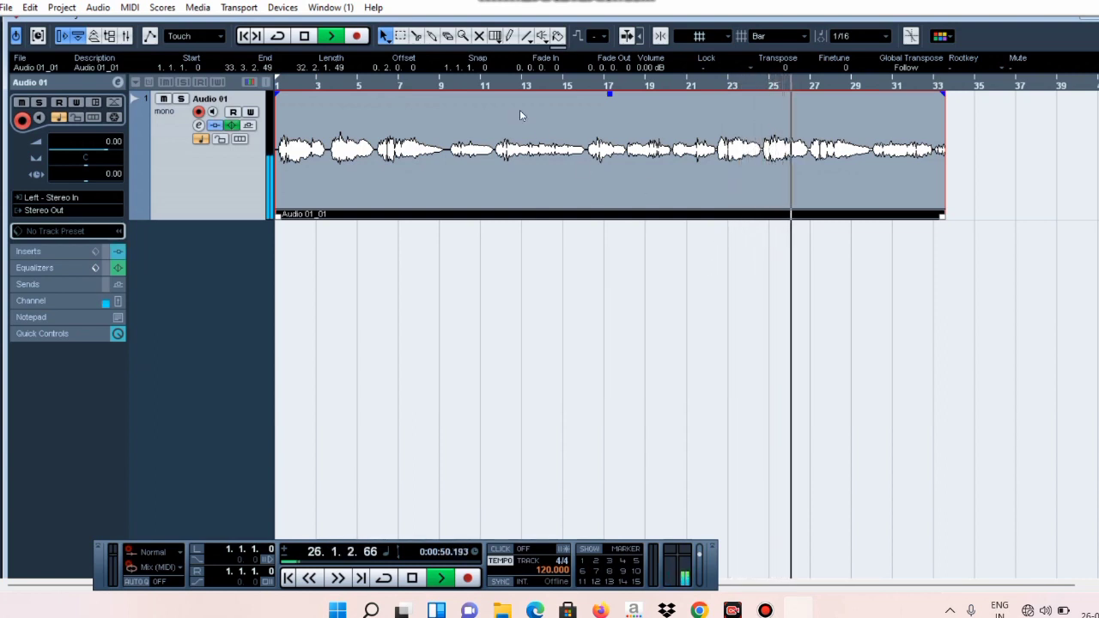
pyautogui.press('space')
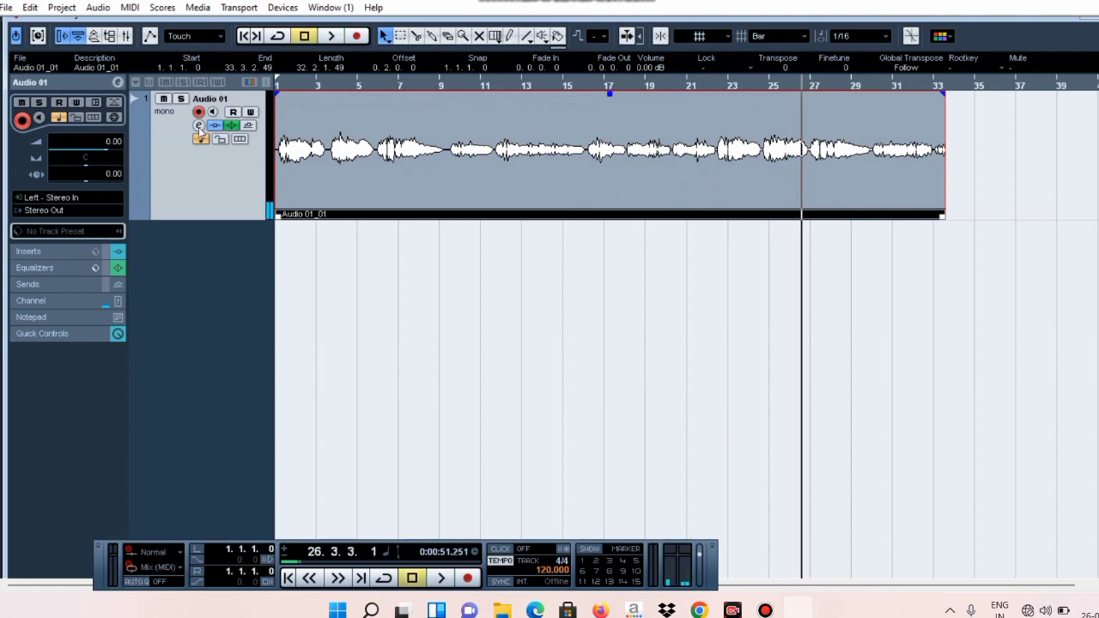
# Load the Aqualizer effect into insert slot 6 of Audio 01 with the 10 Band Graphic EQ preset
pyautogui.click(198, 126)
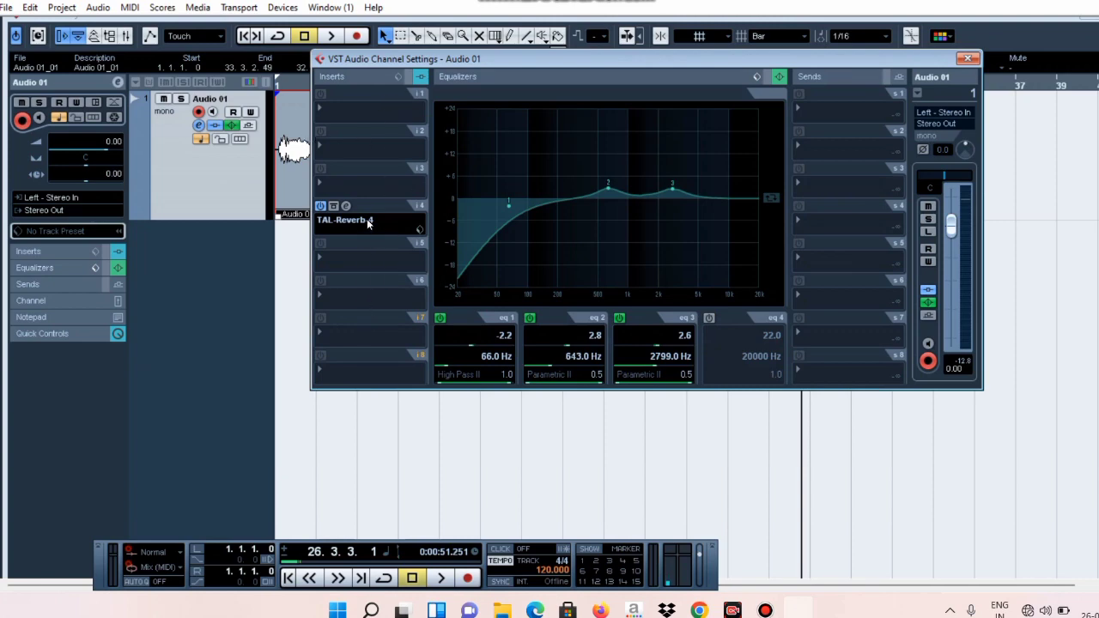
pyautogui.click(361, 300)
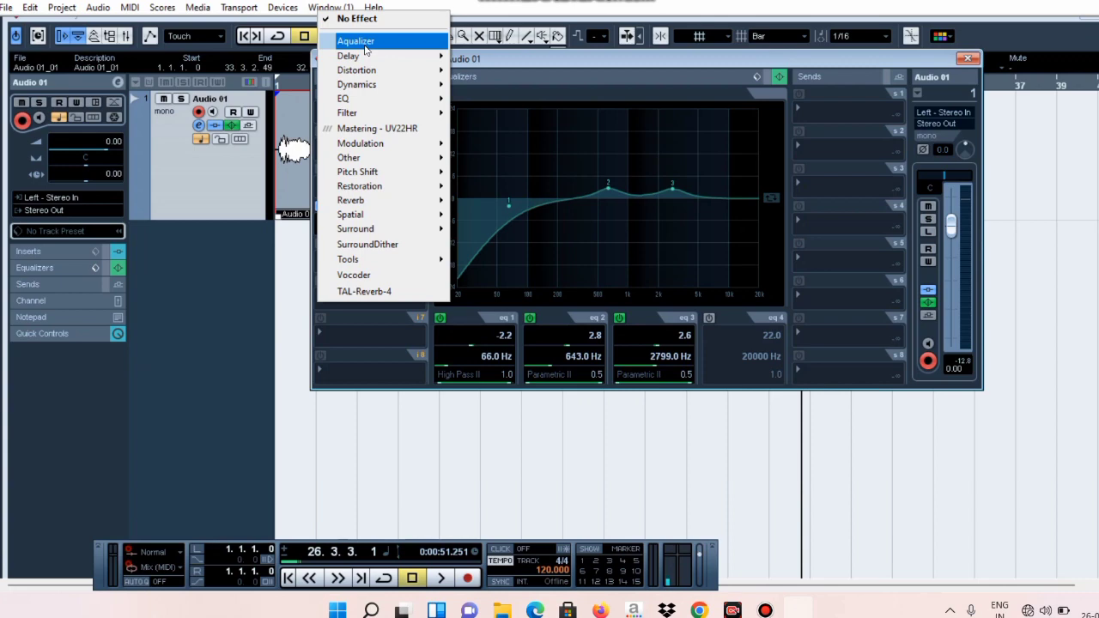
pyautogui.click(355, 42)
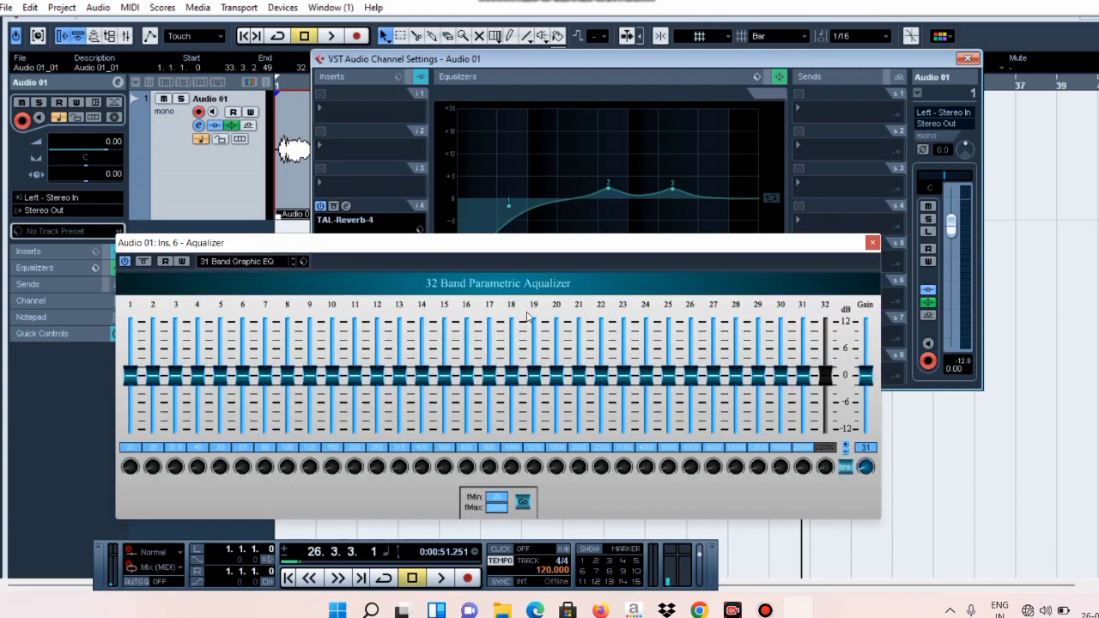
pyautogui.click(251, 260)
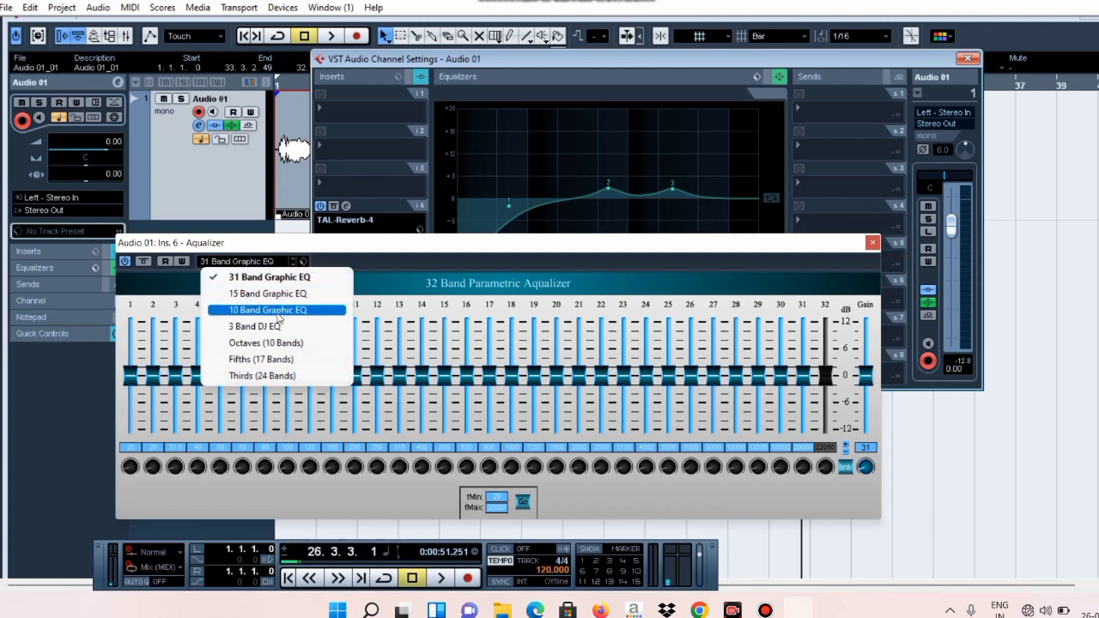
pyautogui.click(277, 311)
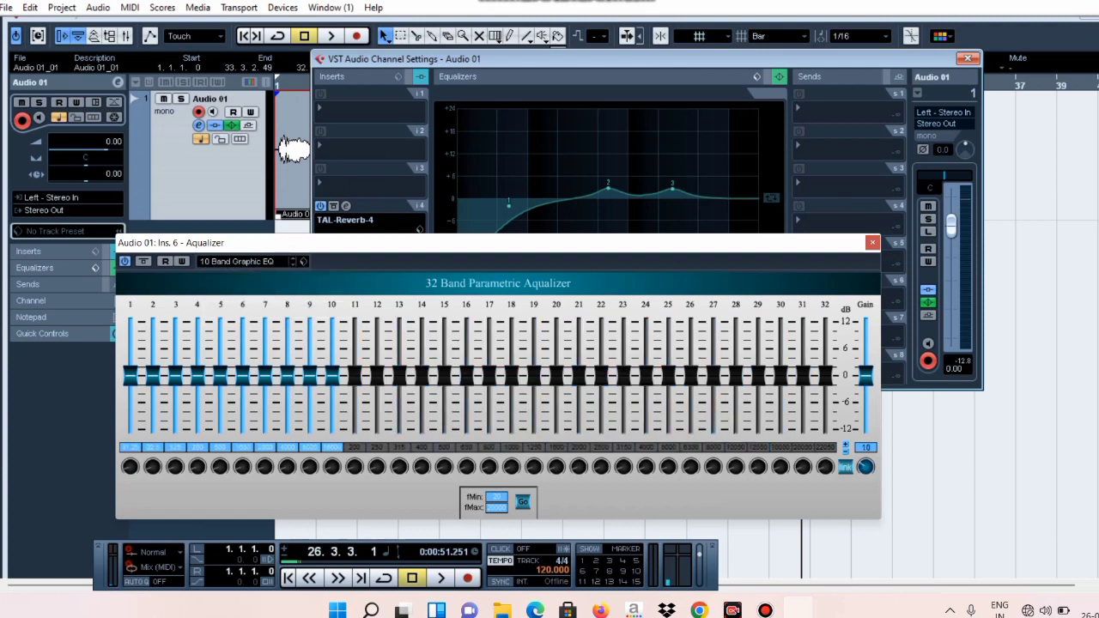
pyautogui.click(967, 58)
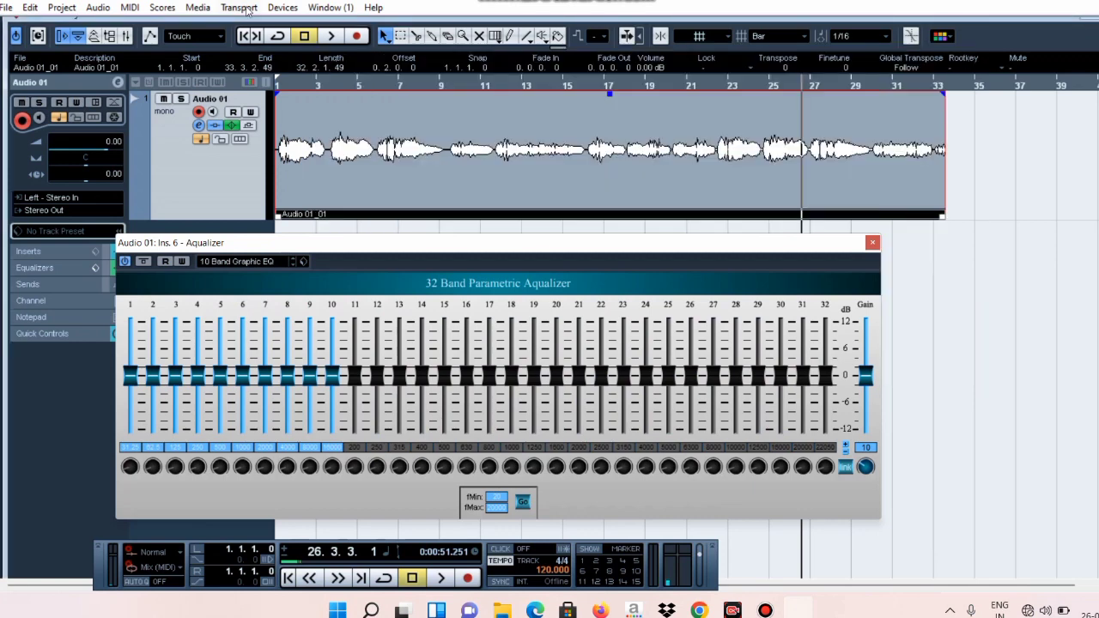
# Play the take from around bar 5 and raise Aqualizer band 10 to about 6 dB and band 9 to about 5 dB
pyautogui.click(368, 84)
pyautogui.press('space')
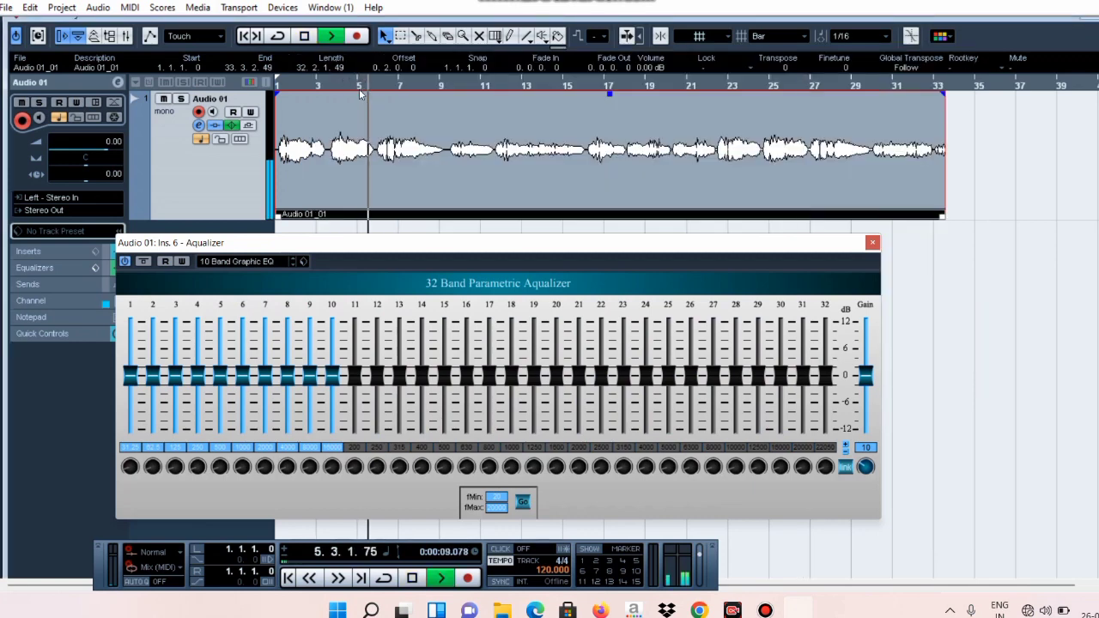
pyautogui.moveTo(332, 375); pyautogui.dragTo(341, 349)
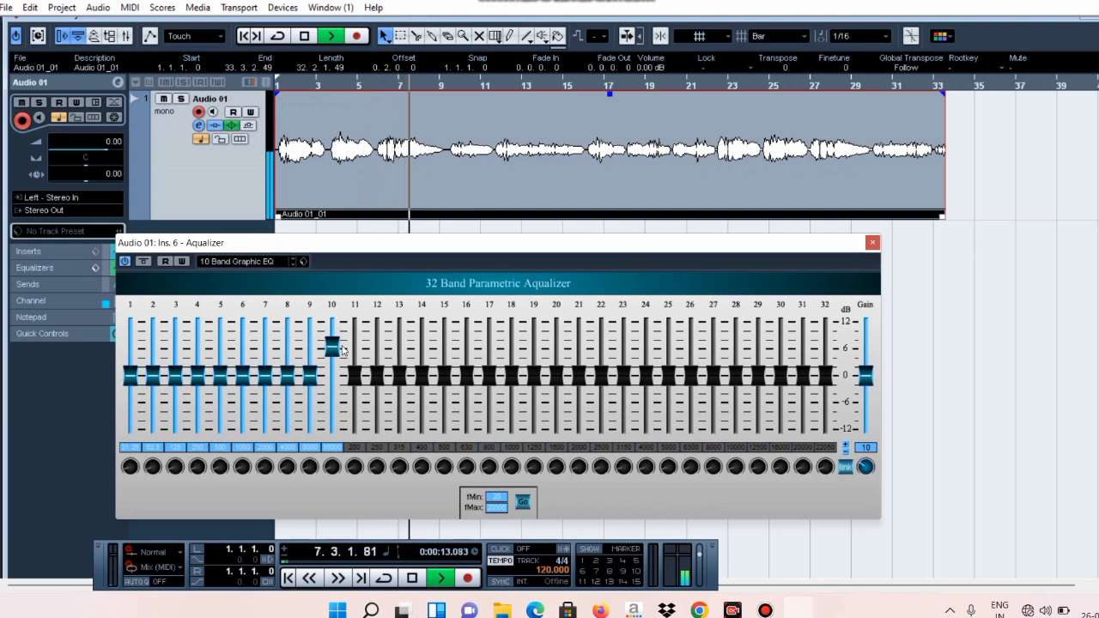
pyautogui.moveTo(309, 375); pyautogui.dragTo(320, 350)
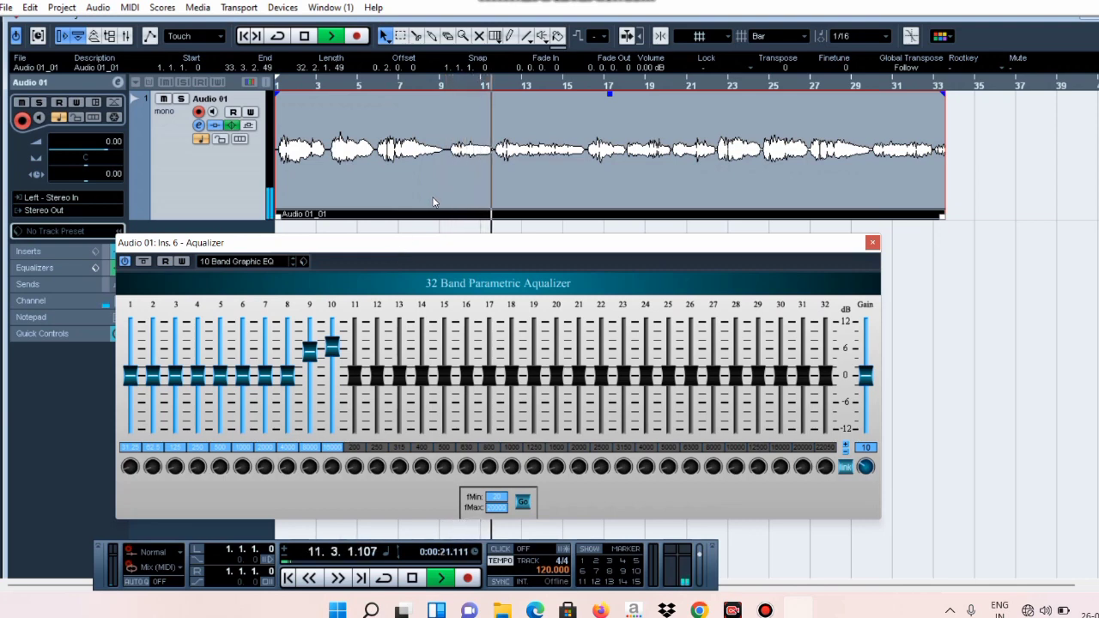
pyautogui.click(305, 41)
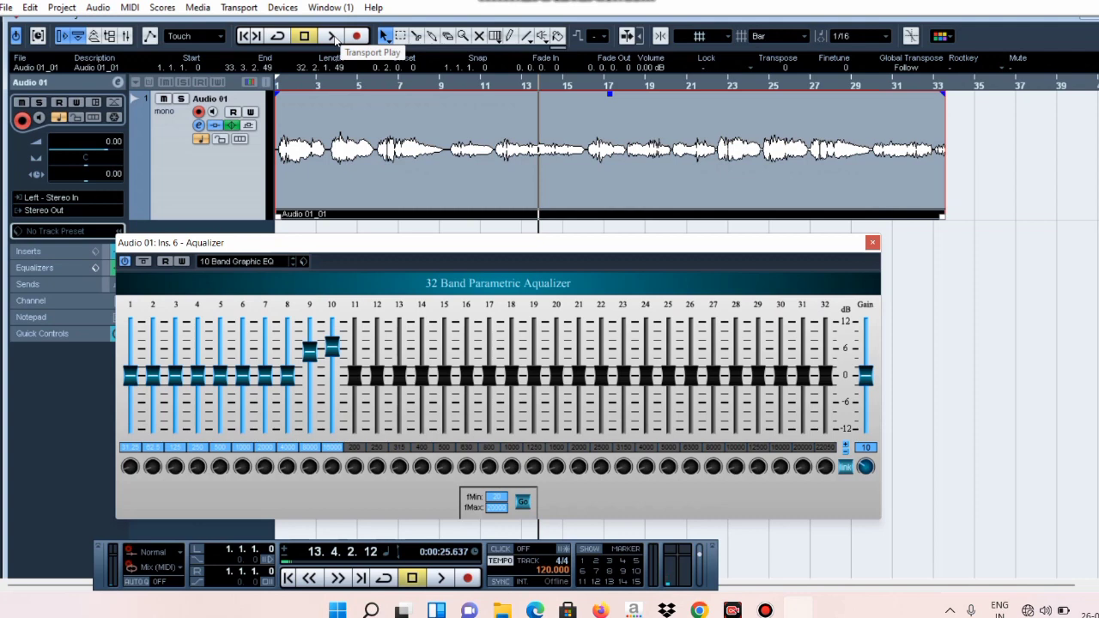
# Boost Aqualizer band 10 to about 10 dB during playback, stop, and close the effect window
pyautogui.click(333, 36)
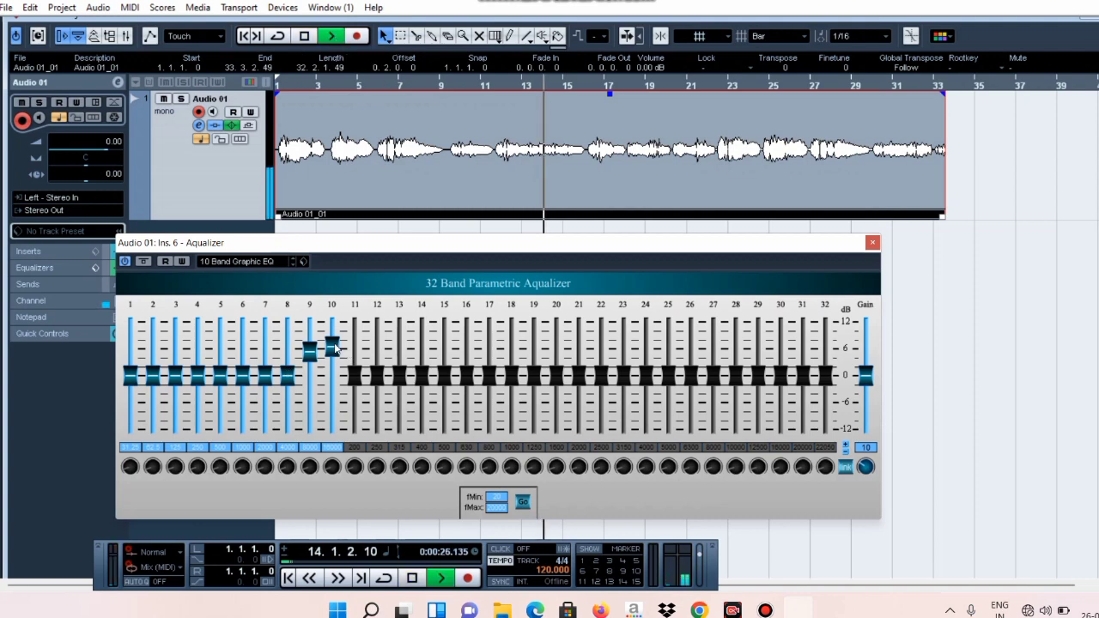
pyautogui.moveTo(333, 344); pyautogui.dragTo(333, 335)
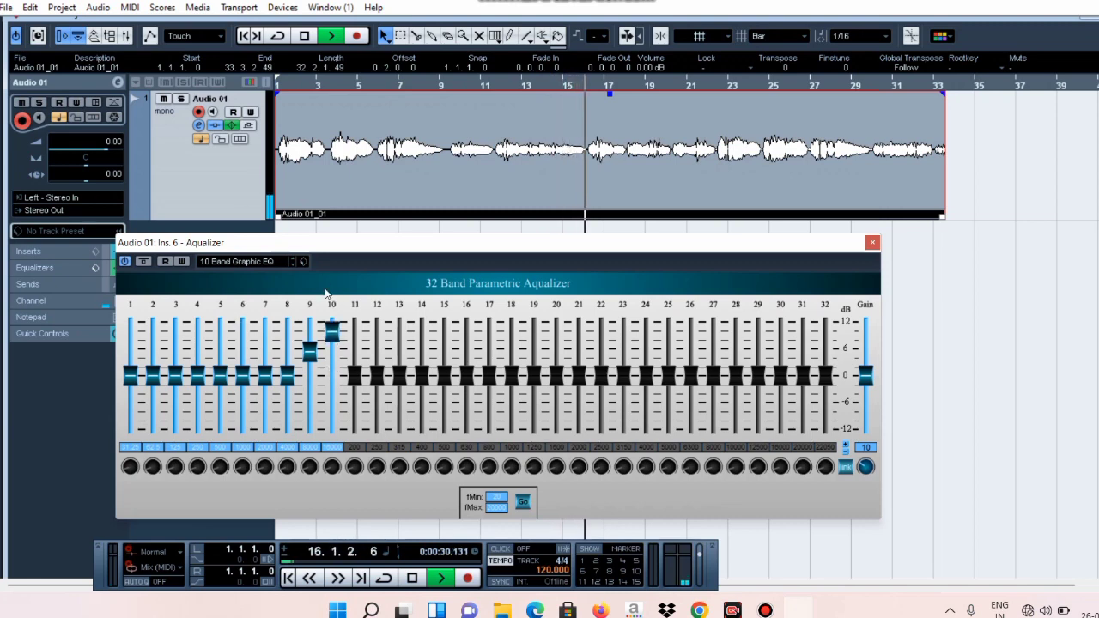
pyautogui.click(305, 37)
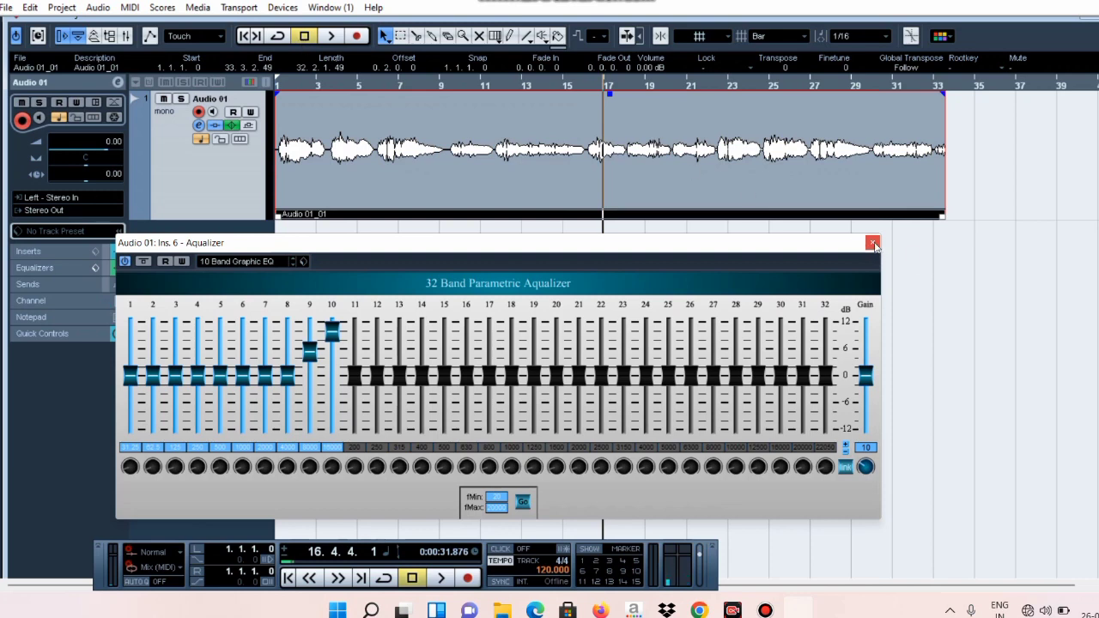
pyautogui.click(873, 243)
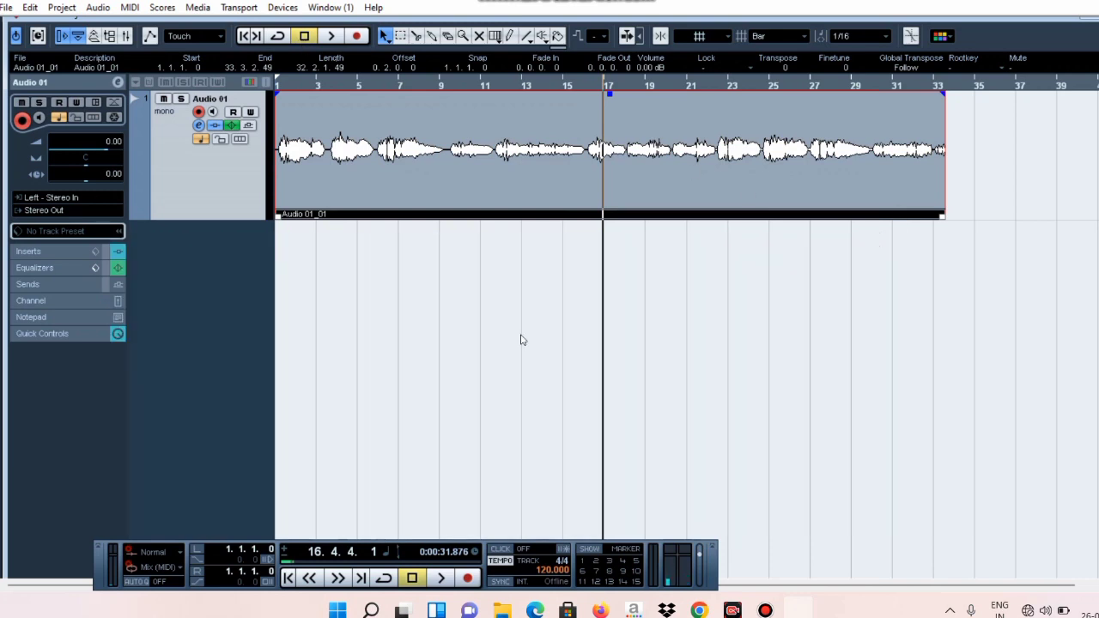
# Load PingPongDelay into insert slot 2 of Audio 01 with the Lead Ping Pong Delay preset and close the channel settings
pyautogui.click(204, 122)
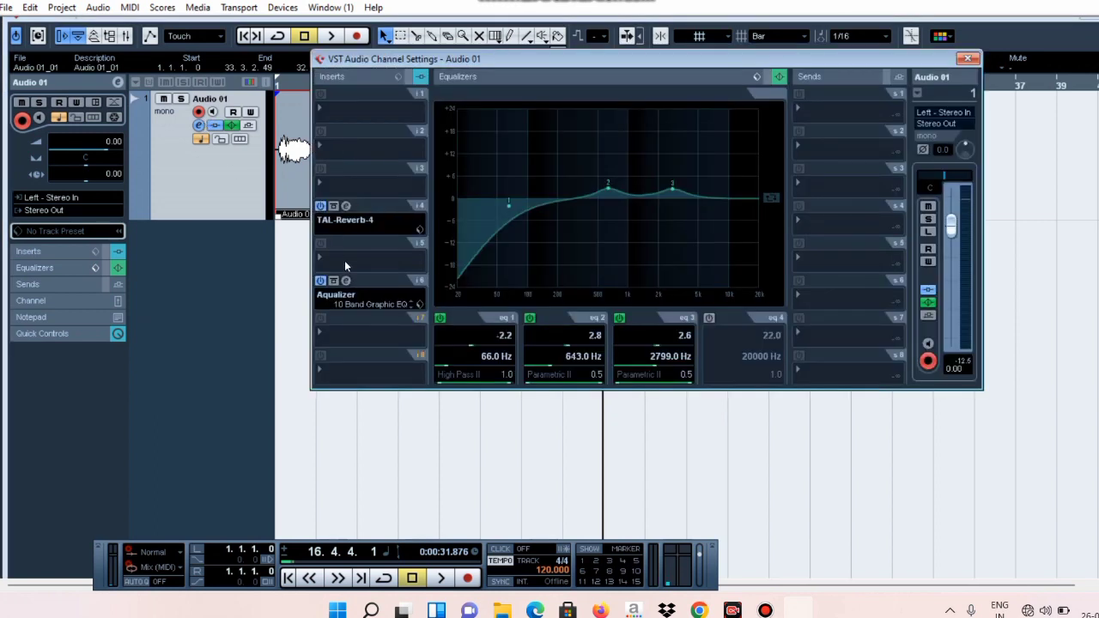
pyautogui.click(343, 153)
pyautogui.moveTo(355, 201)
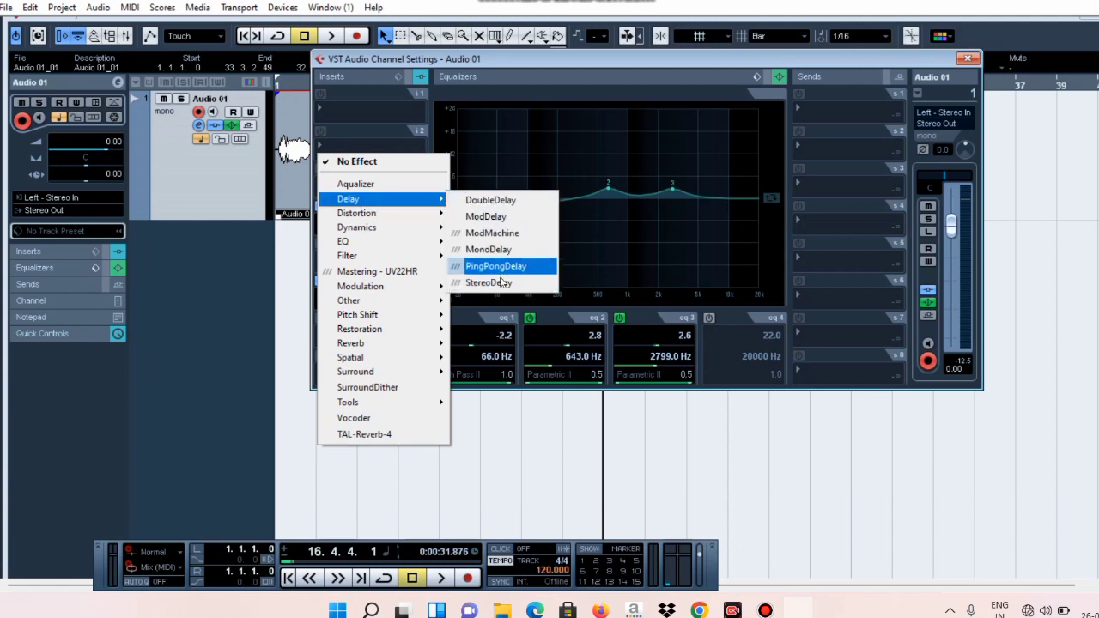
pyautogui.click(502, 267)
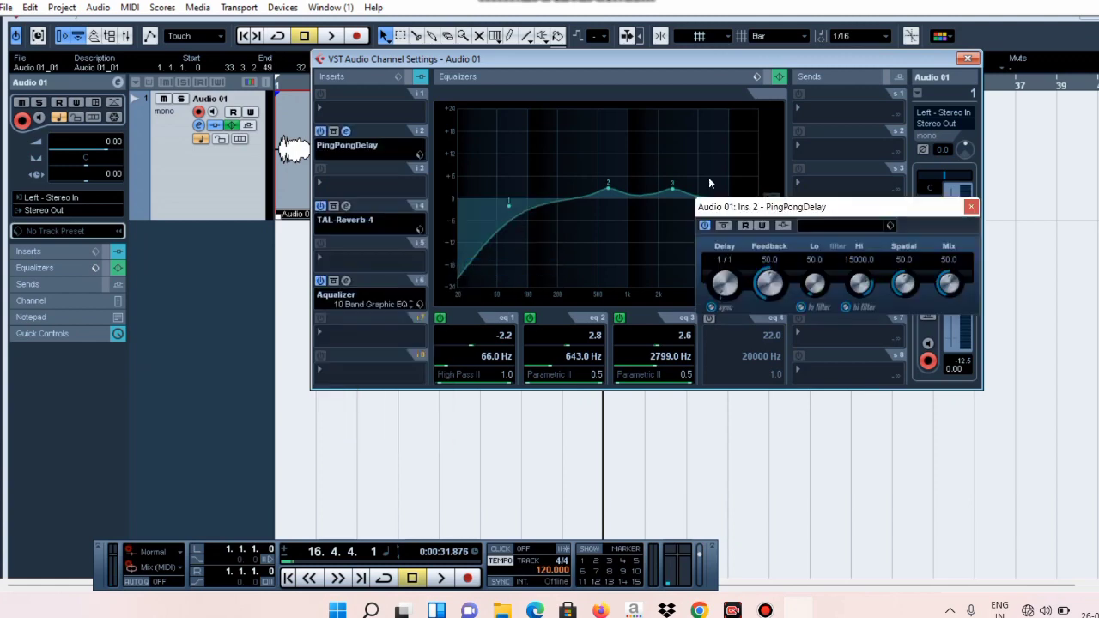
pyautogui.click(854, 226)
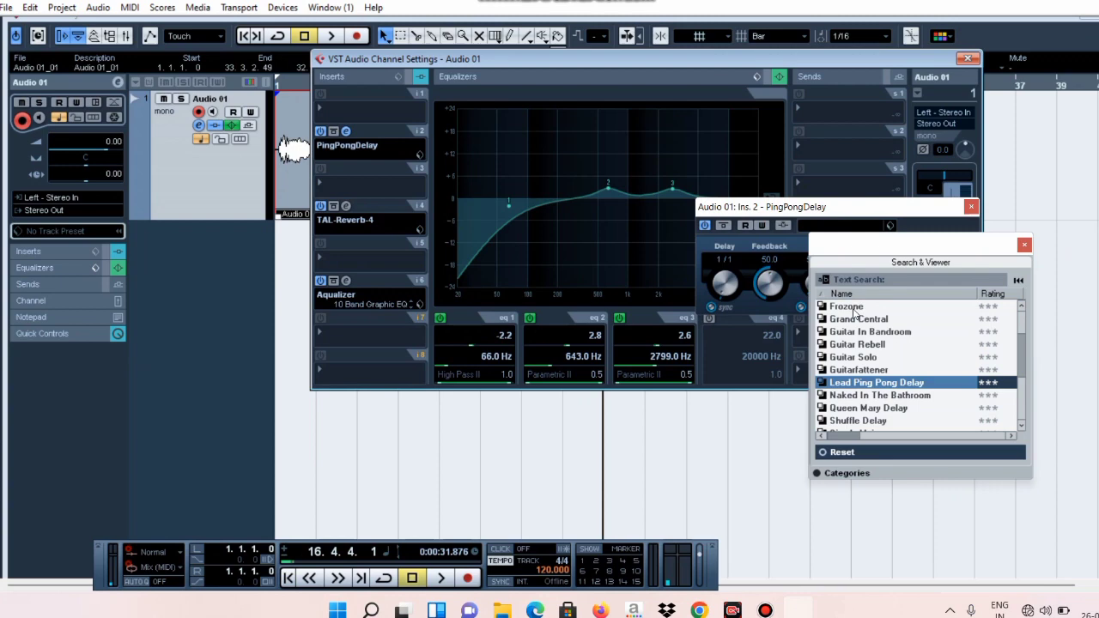
pyautogui.click(855, 368)
pyautogui.click(859, 381)
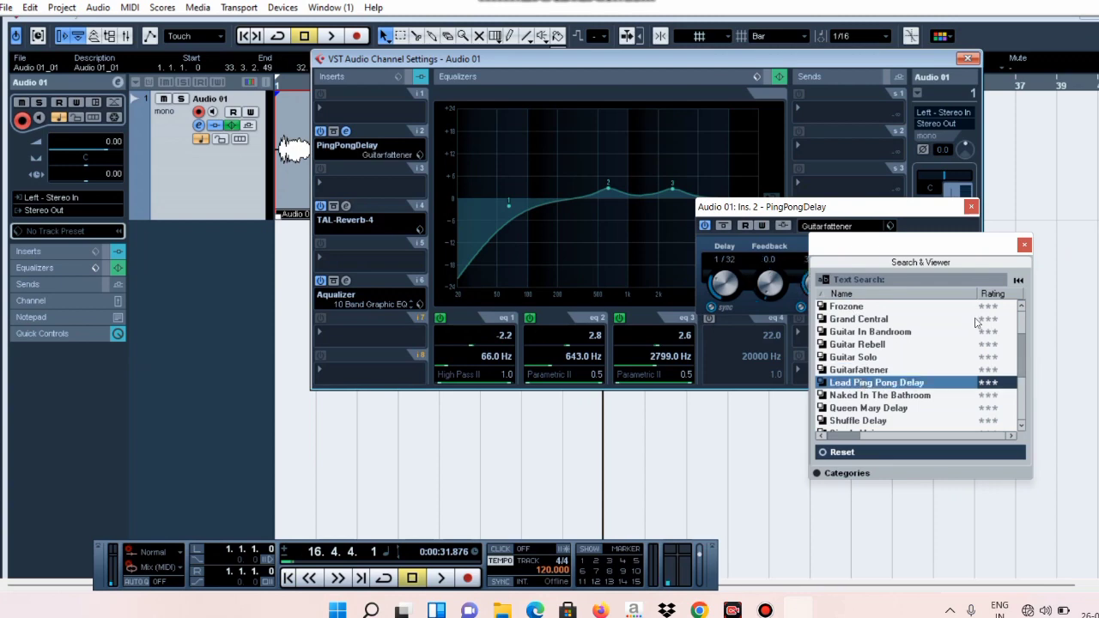
pyautogui.click(1023, 246)
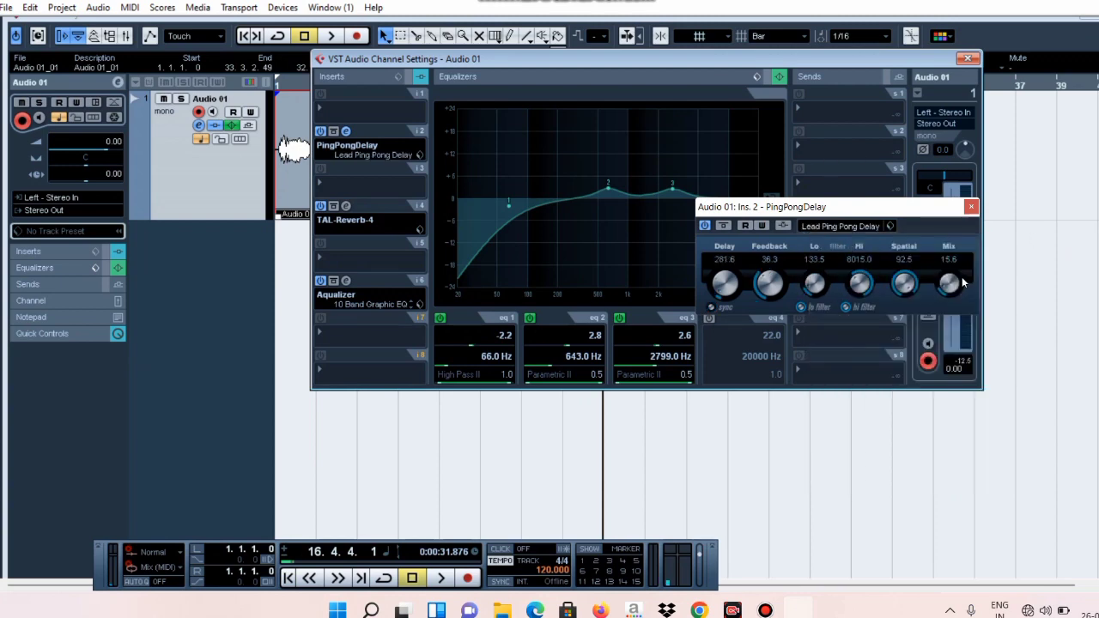
pyautogui.click(966, 59)
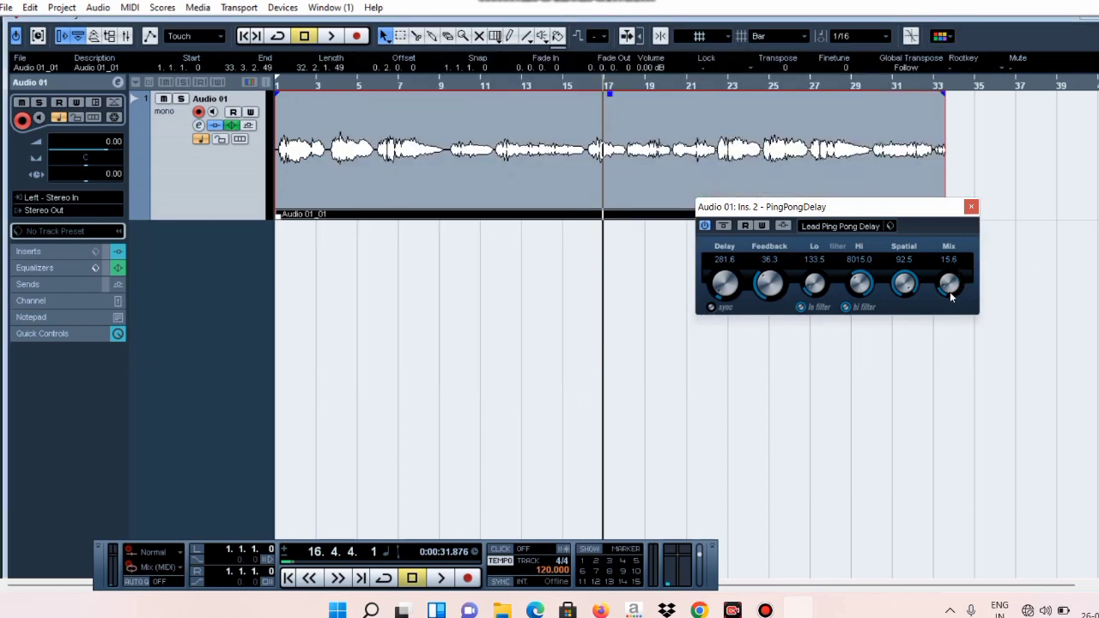
# Set the PingPongDelay mix to 51.1 and its high filter to 3785 while auditioning the take, and stop playback
pyautogui.moveTo(951, 284); pyautogui.dragTo(957, 265)
pyautogui.moveTo(861, 287); pyautogui.dragTo(859, 316)
pyautogui.press('space')
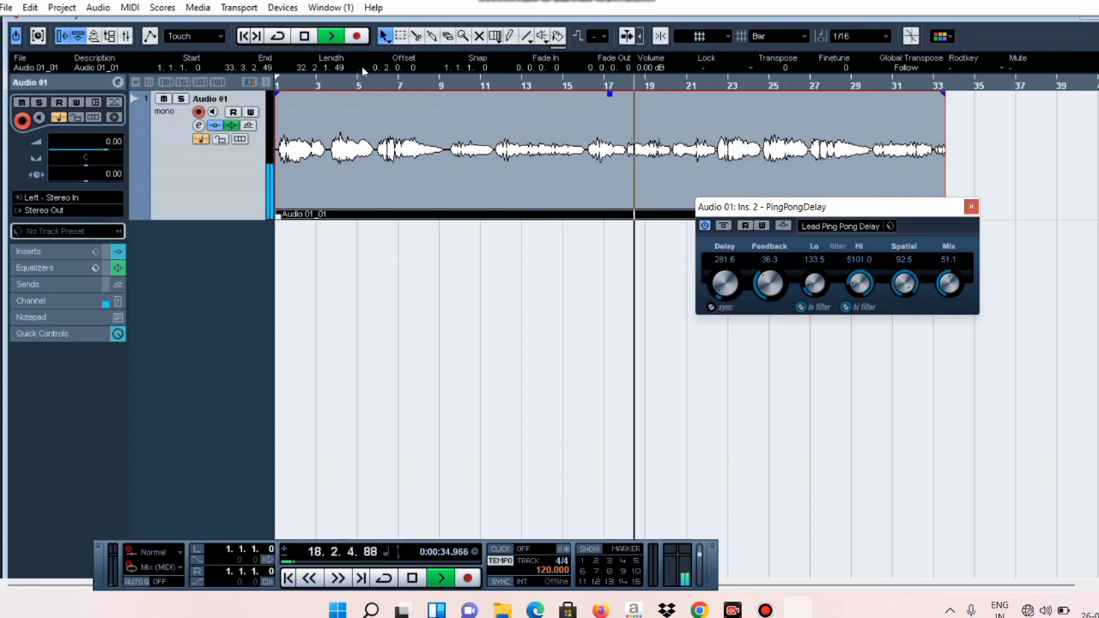
pyautogui.click(465, 83)
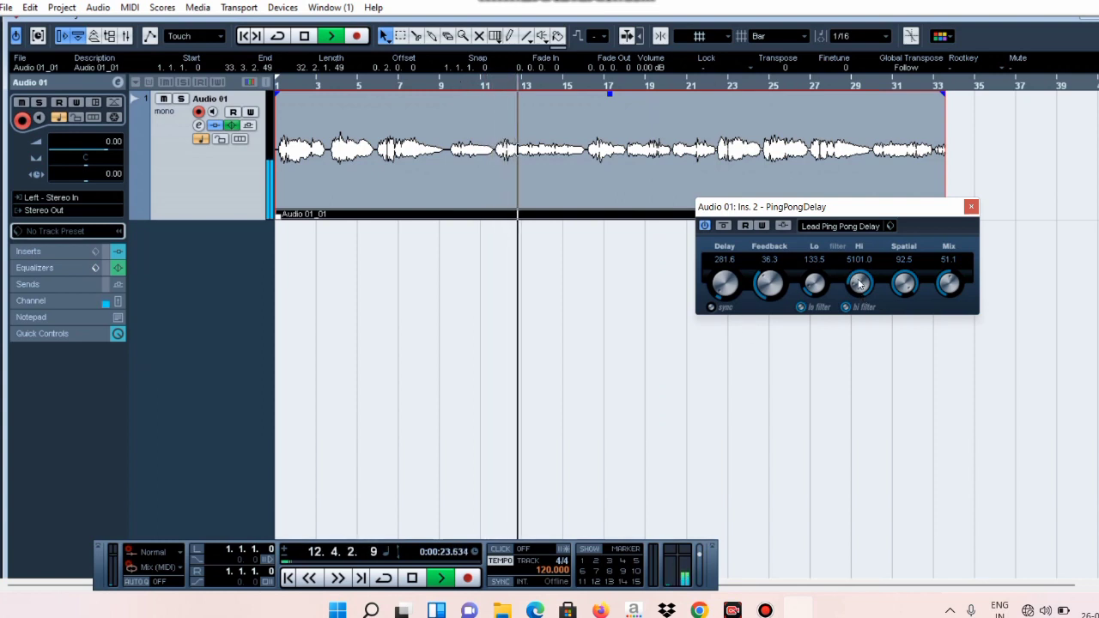
pyautogui.moveTo(860, 285); pyautogui.dragTo(860, 294)
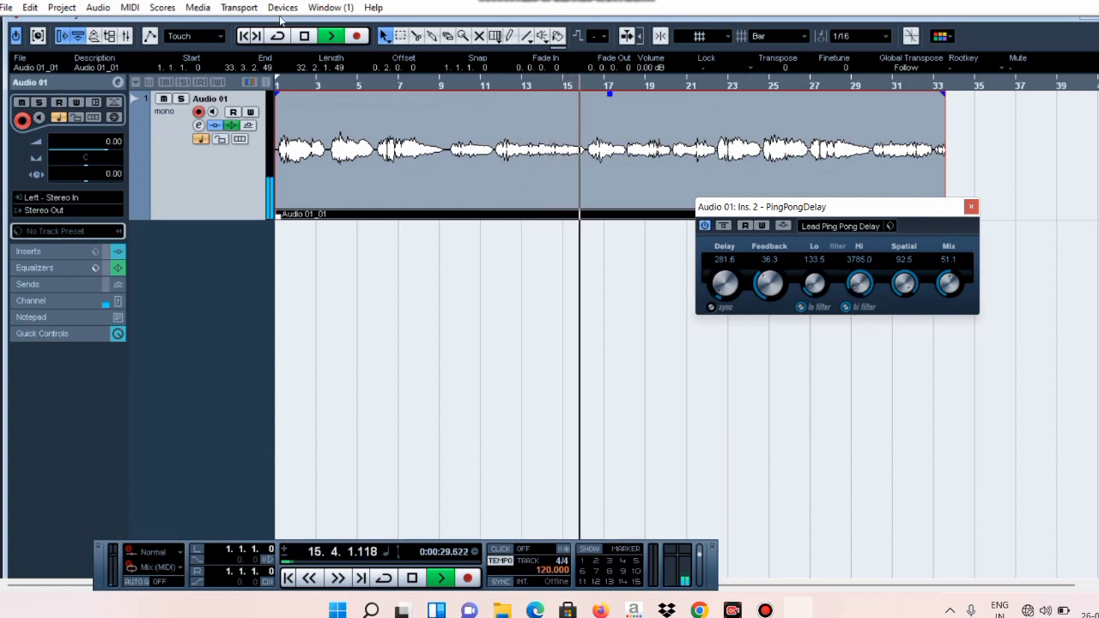
pyautogui.click(303, 38)
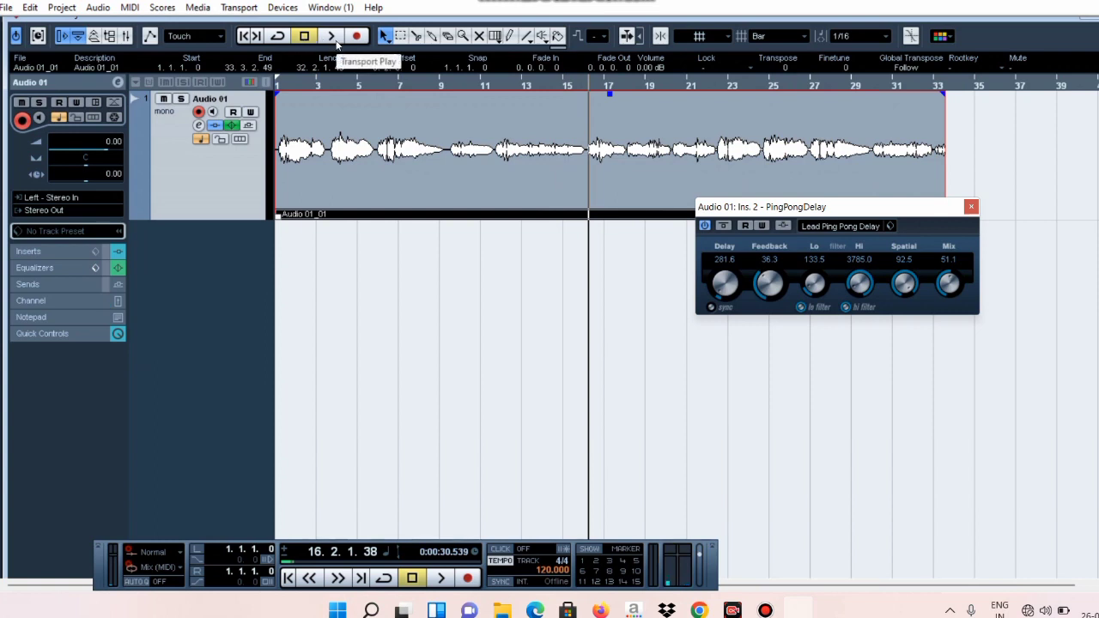
pyautogui.click(334, 38)
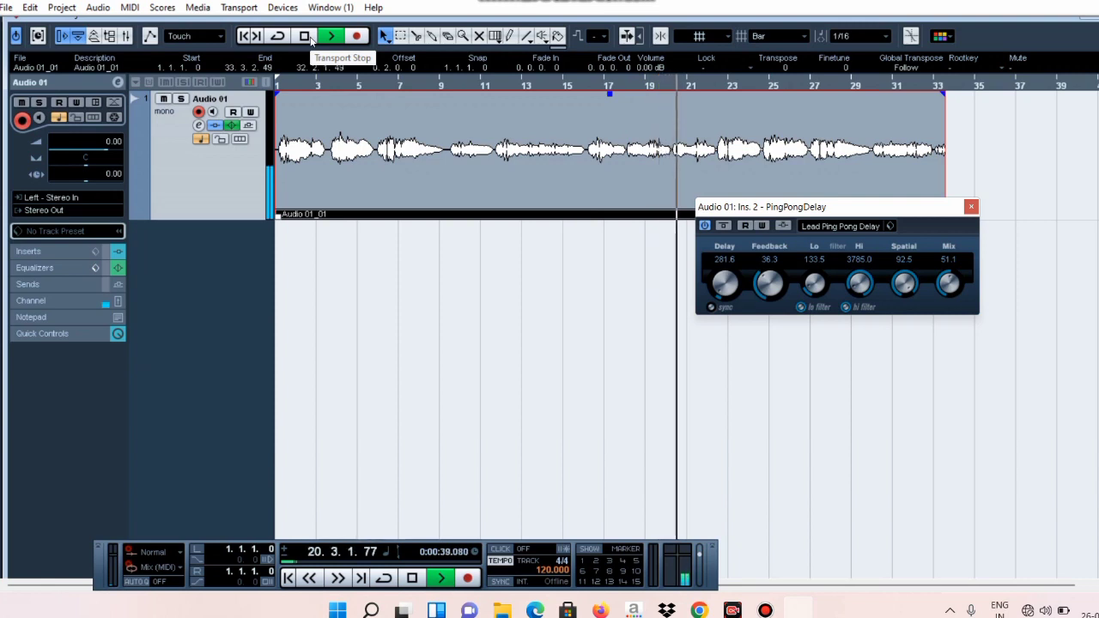
pyautogui.click(305, 36)
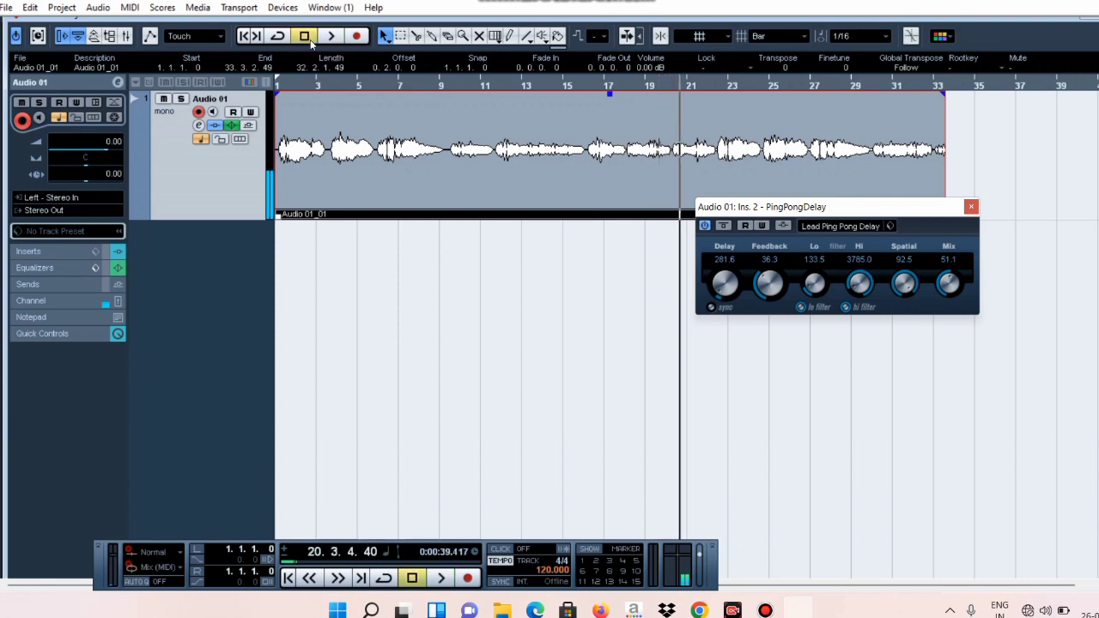
# Replace the open delay window with a DeEsser in insert slot 8 of Audio 01, using the Male Light preset, and close the channel settings
pyautogui.click(197, 127)
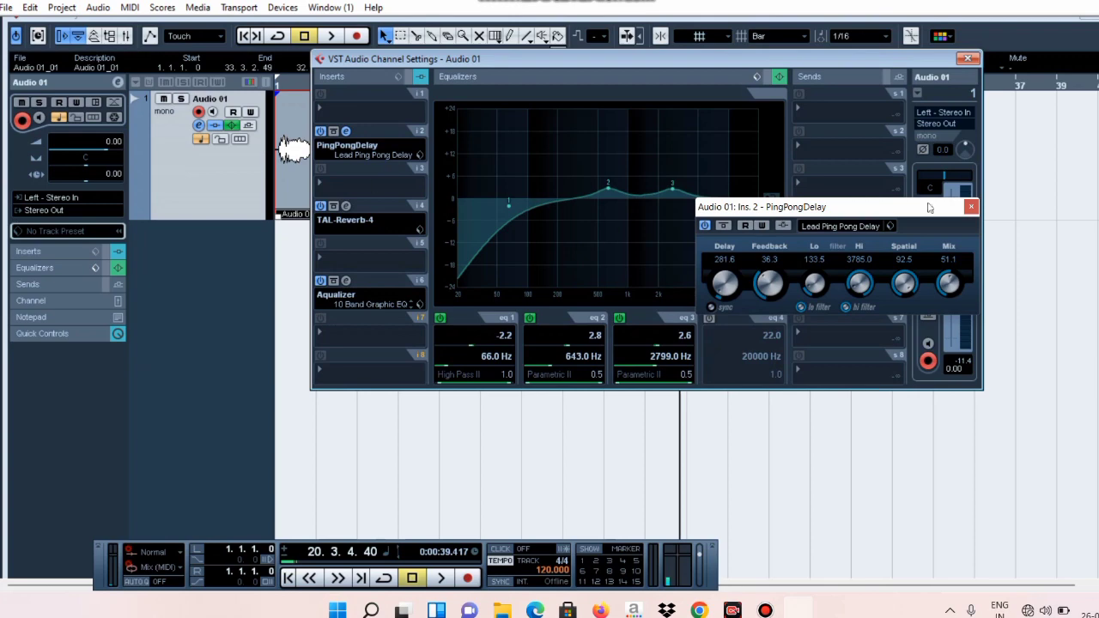
pyautogui.click(970, 207)
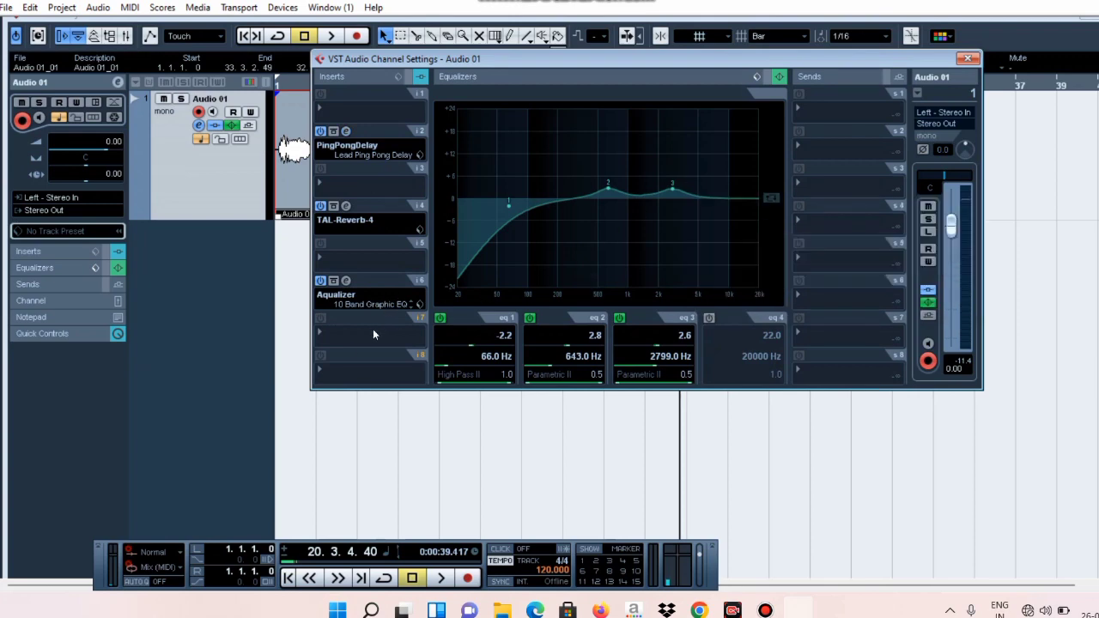
pyautogui.click(340, 374)
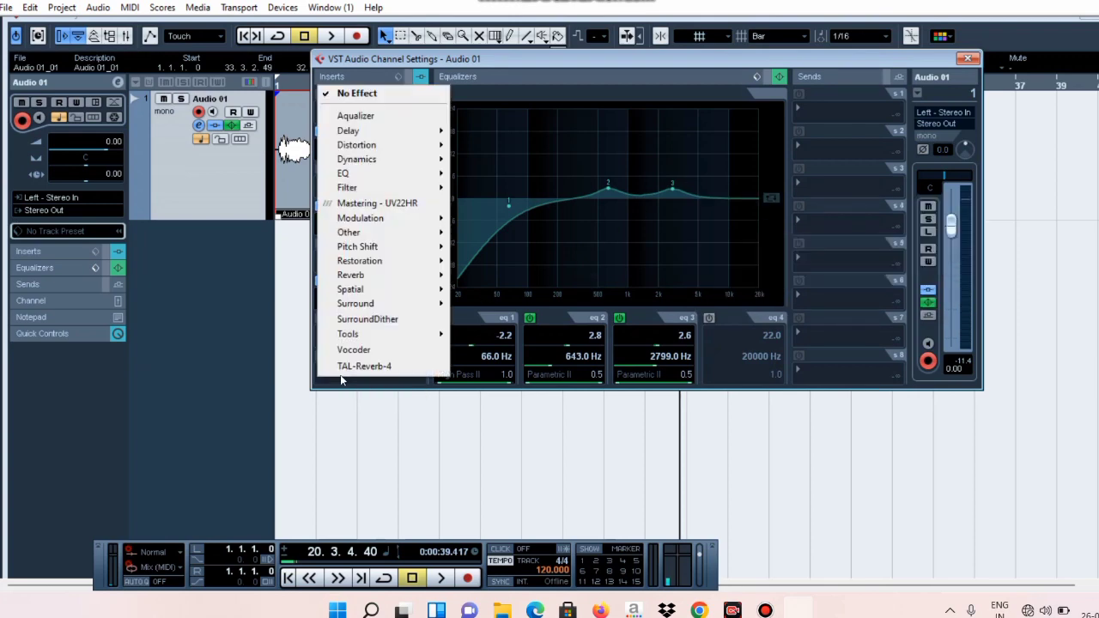
pyautogui.moveTo(374, 165)
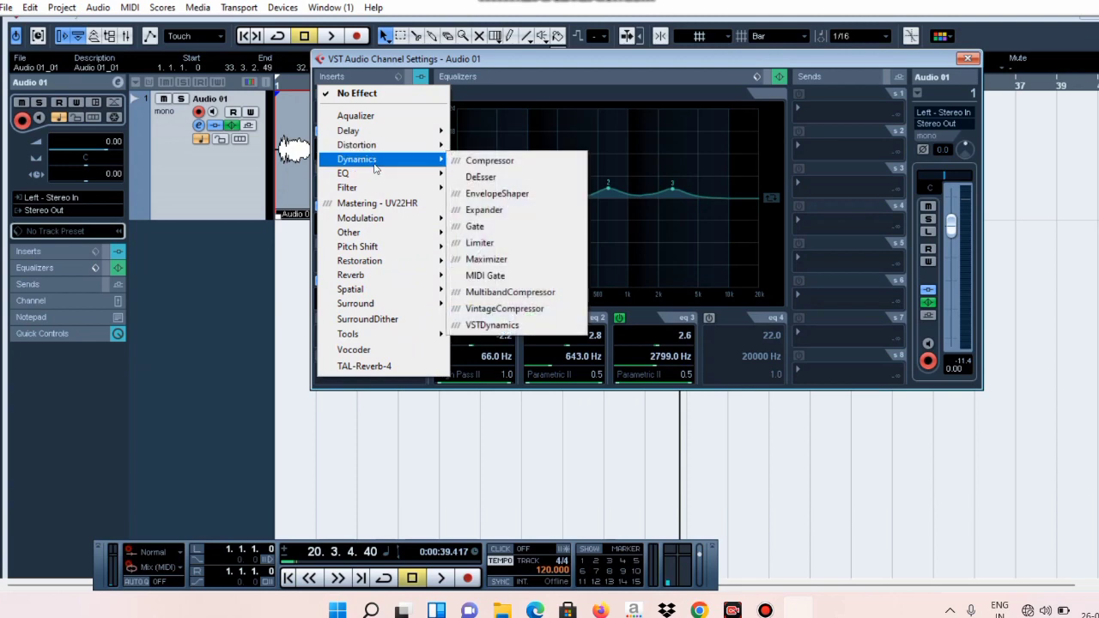
pyautogui.click(480, 177)
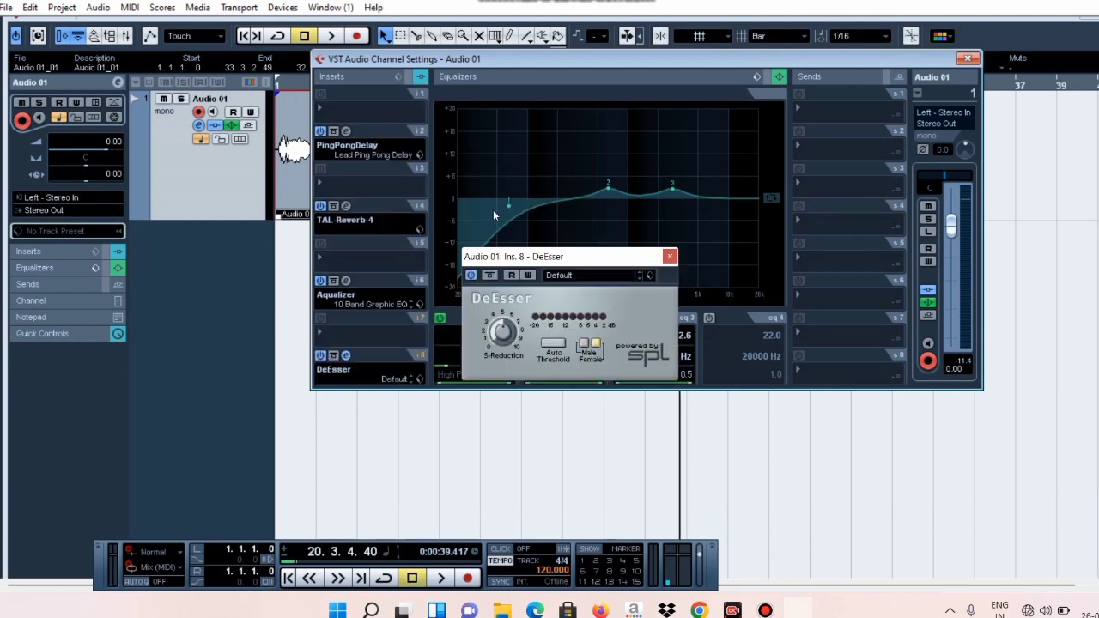
pyautogui.click(596, 275)
pyautogui.click(597, 324)
pyautogui.click(968, 59)
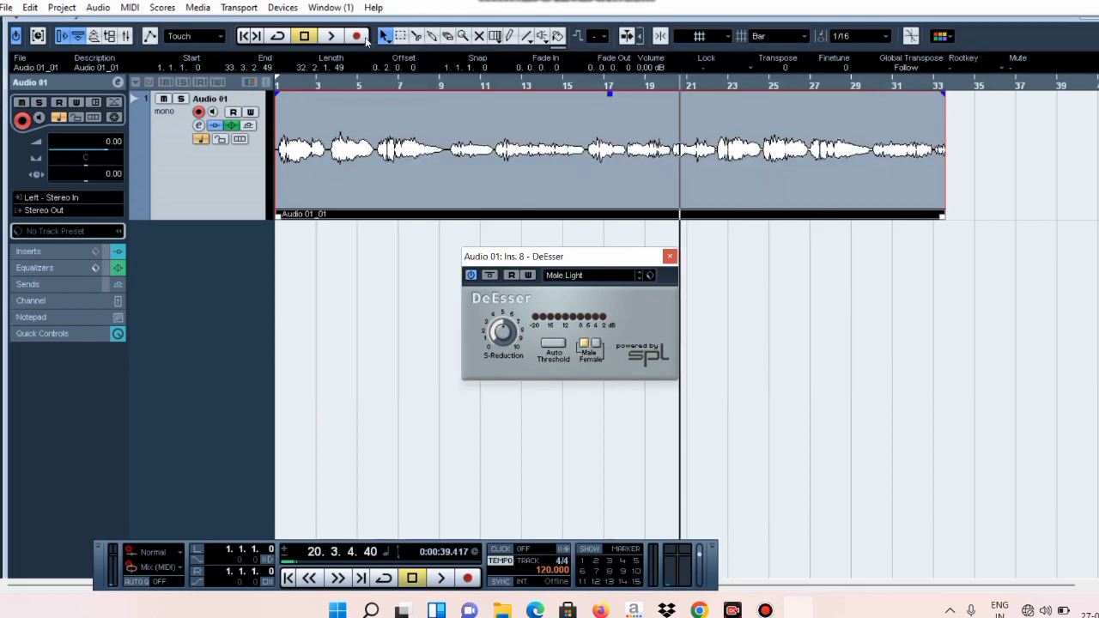
# Listen to the take with the de-esser applied and close the remaining DeEsser, channel settings and Norton alert windows
pyautogui.click(331, 36)
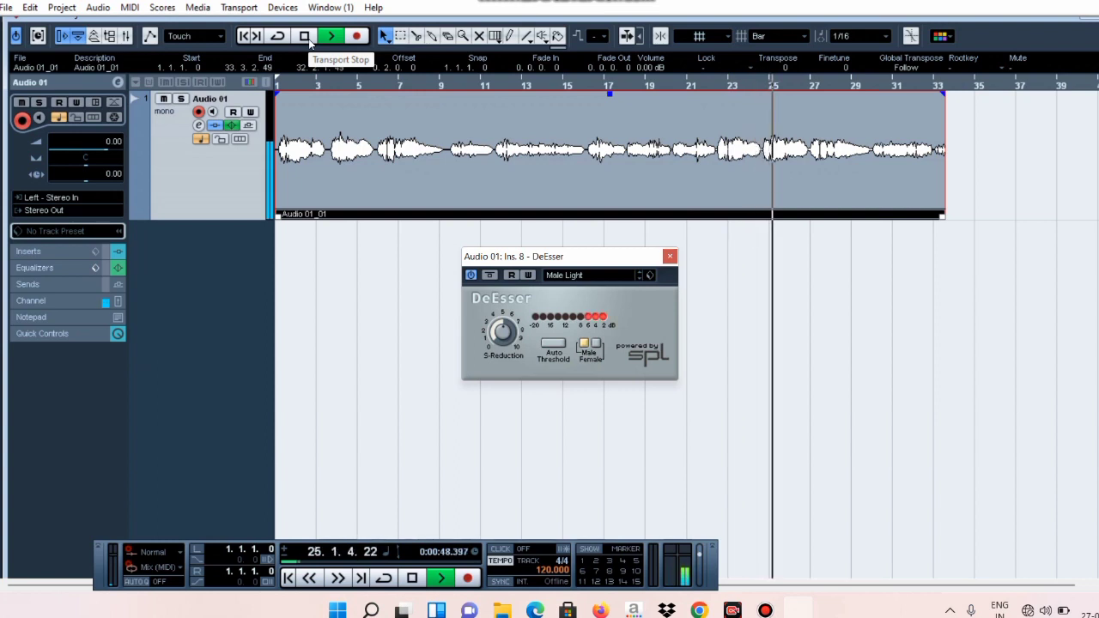
pyautogui.click(309, 39)
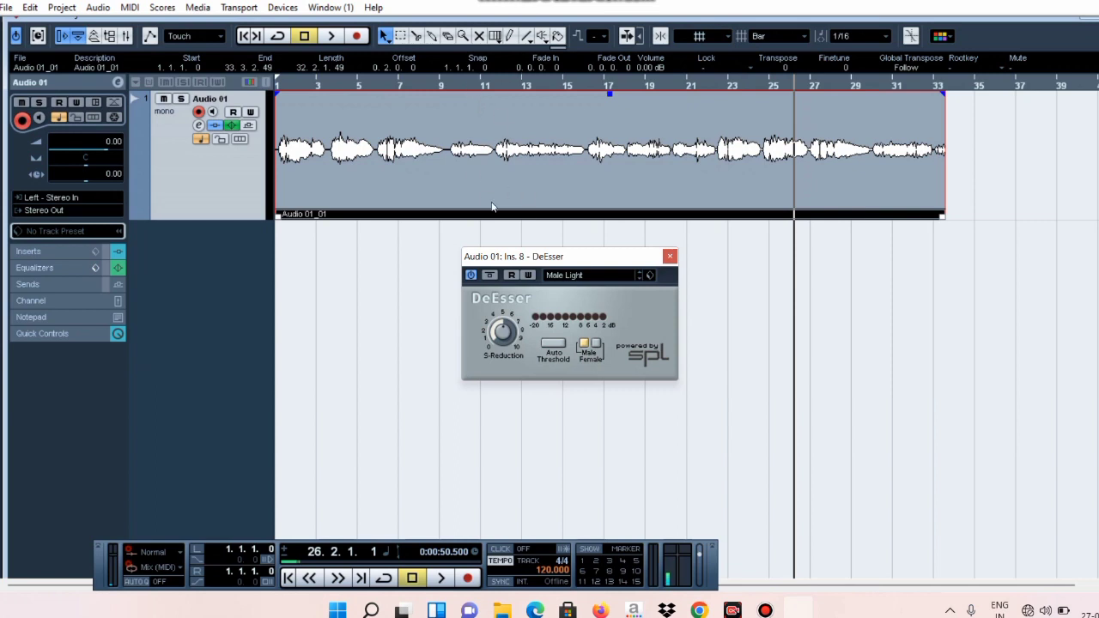
pyautogui.click(198, 125)
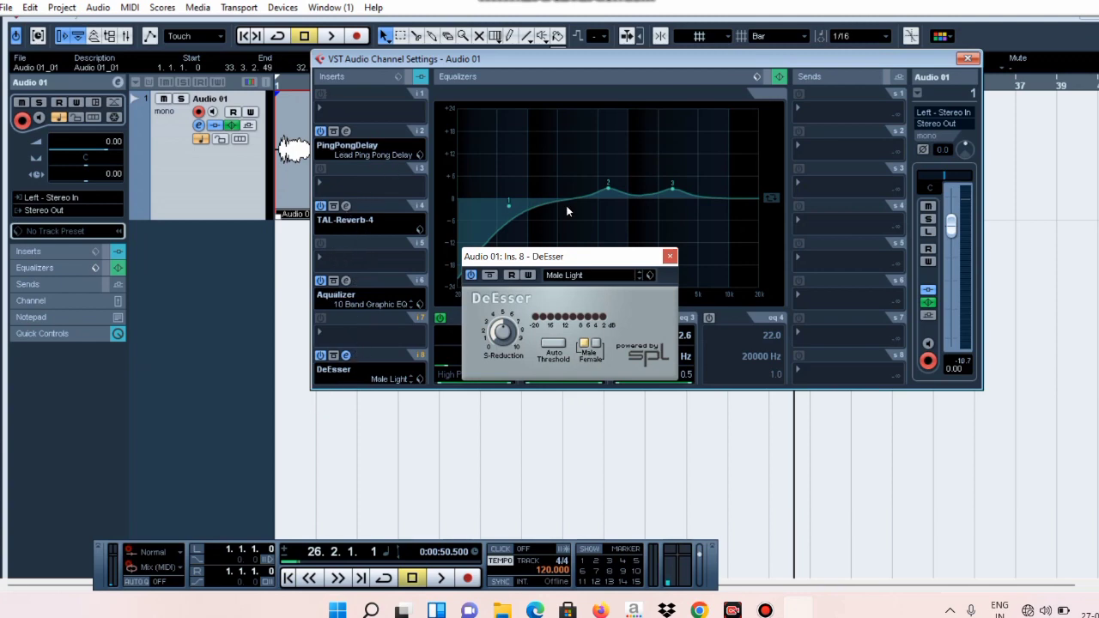
pyautogui.click(670, 256)
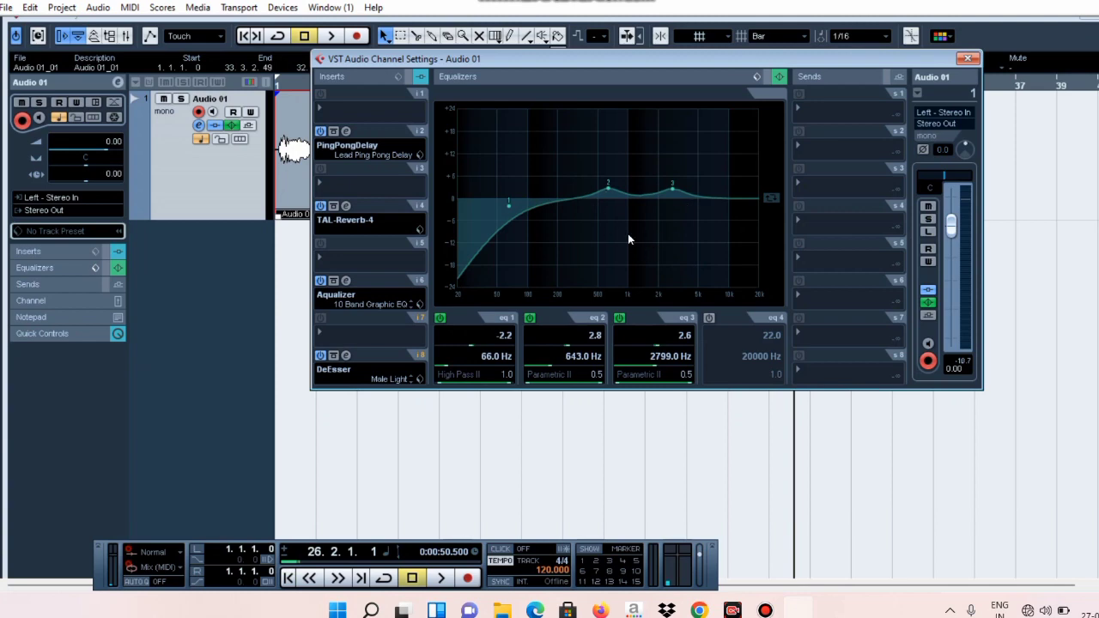
pyautogui.click(966, 58)
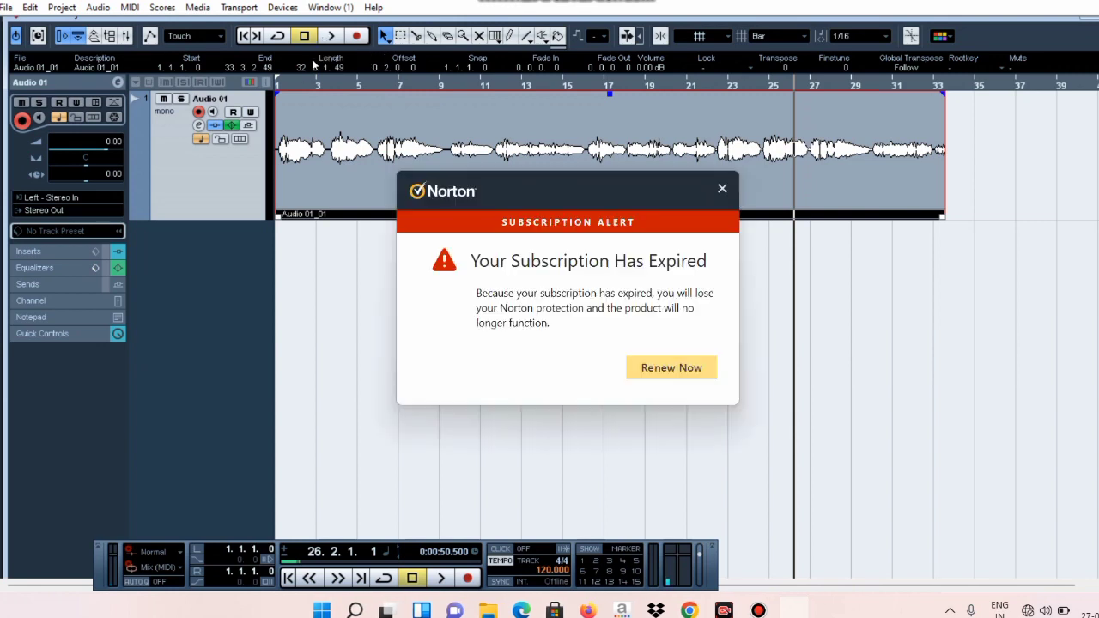
pyautogui.click(721, 188)
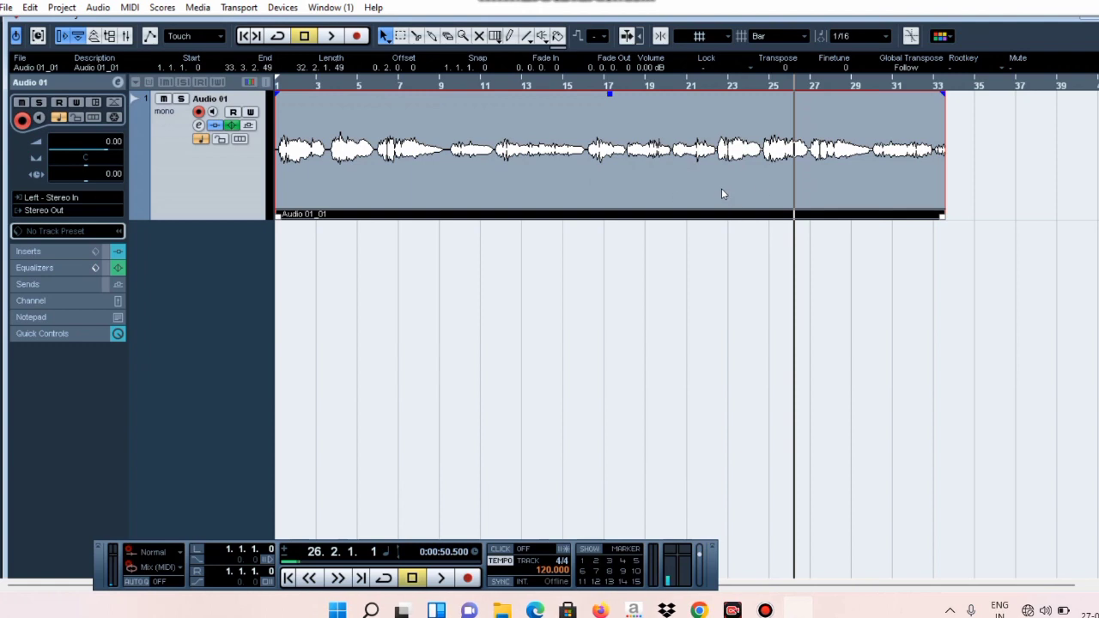